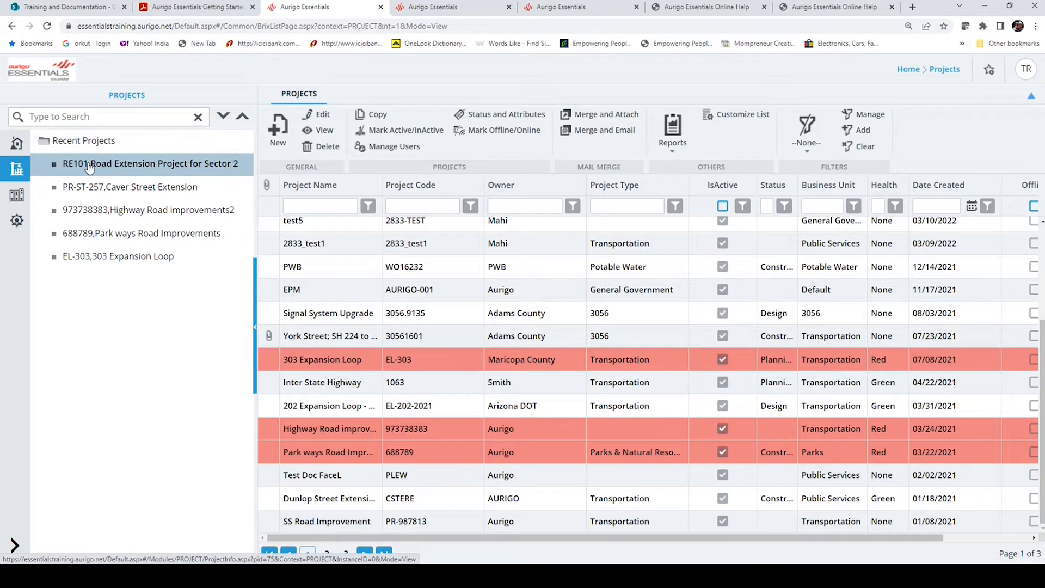
Open the Caver Street Extension project (PR-ST-257), expand its module tree and collapse the Recent Projects list.
{"action": "left_click", "coordinate": [117, 189]}
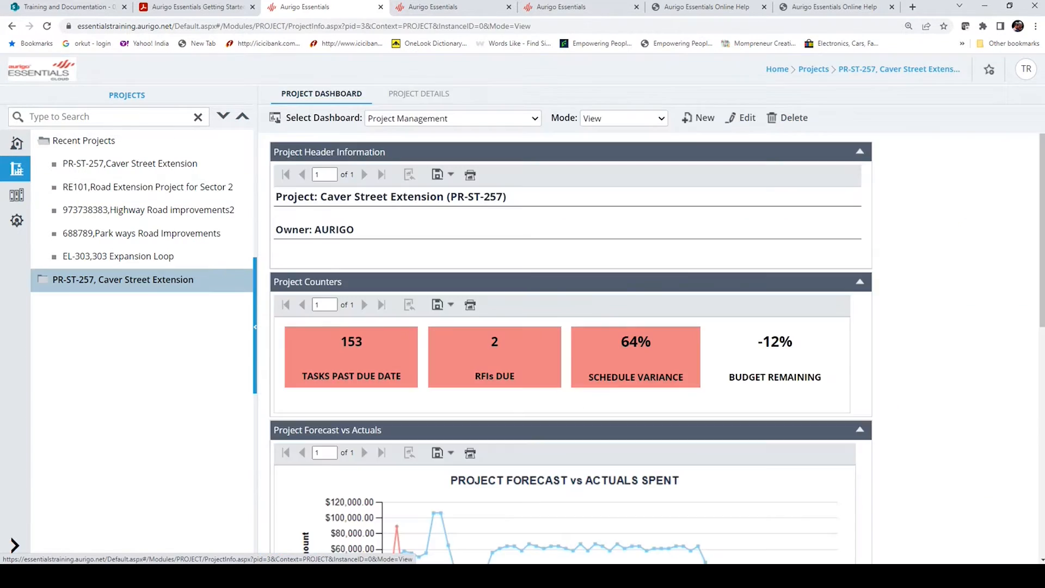
{"action": "left_click", "coordinate": [44, 280]}
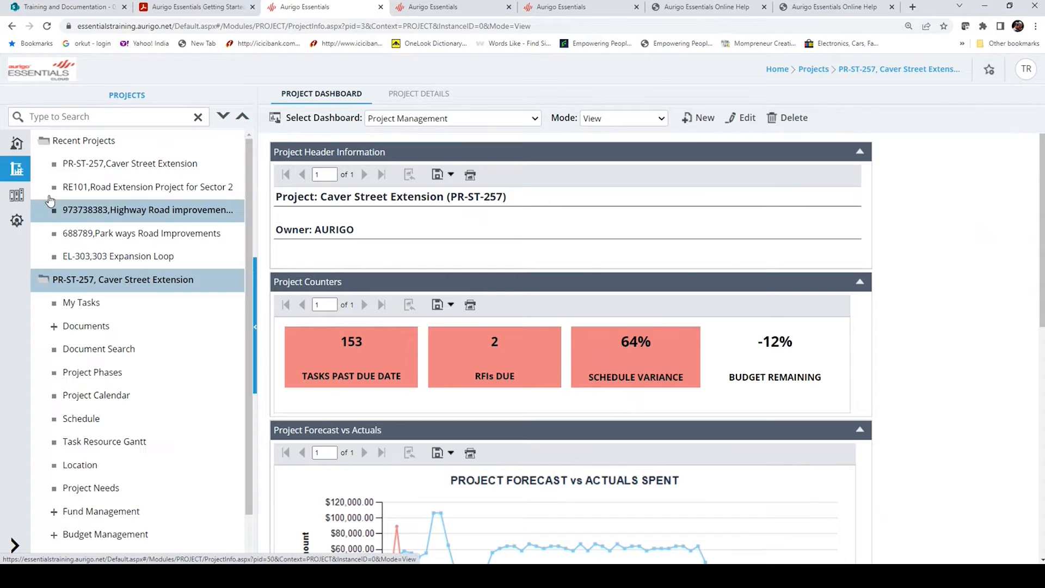
{"action": "left_click", "coordinate": [47, 144]}
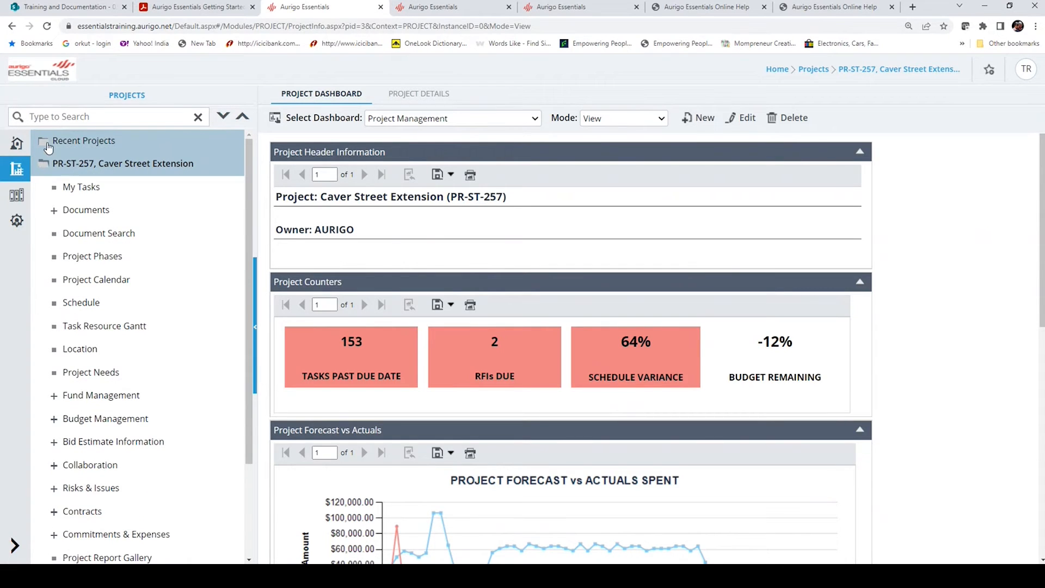
Expand the project's Documents, view the Professional Selection folder, and open the Design folder under Contracts.
{"action": "left_click", "coordinate": [53, 210]}
{"action": "left_click", "coordinate": [112, 236]}
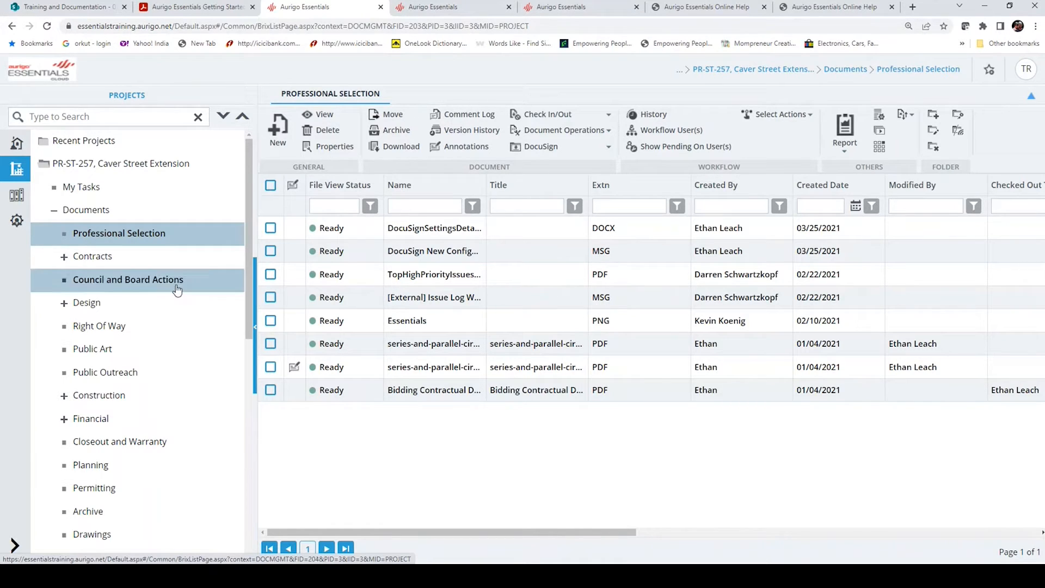
{"action": "left_click", "coordinate": [75, 261]}
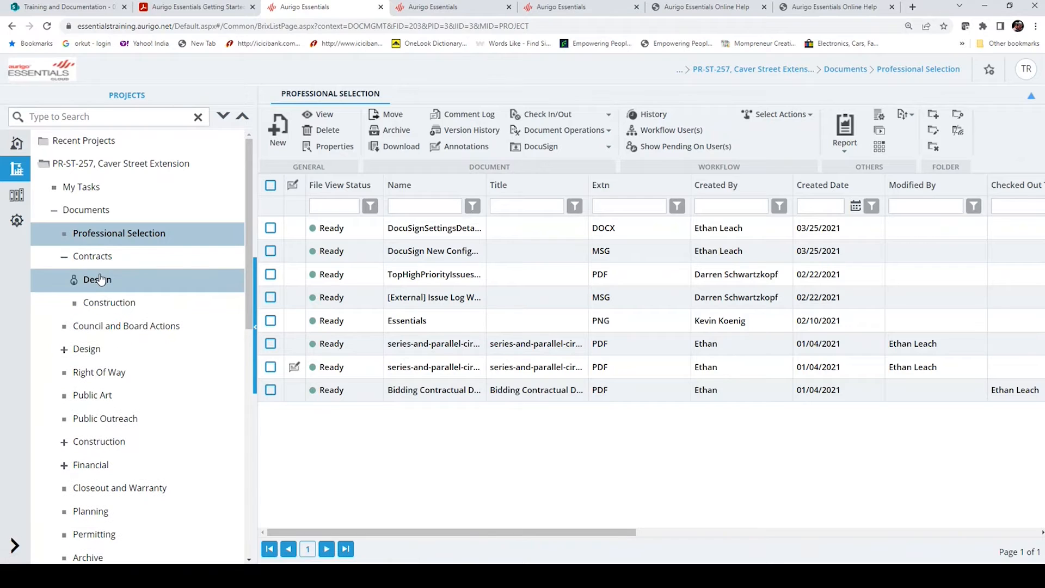
{"action": "left_click", "coordinate": [80, 283]}
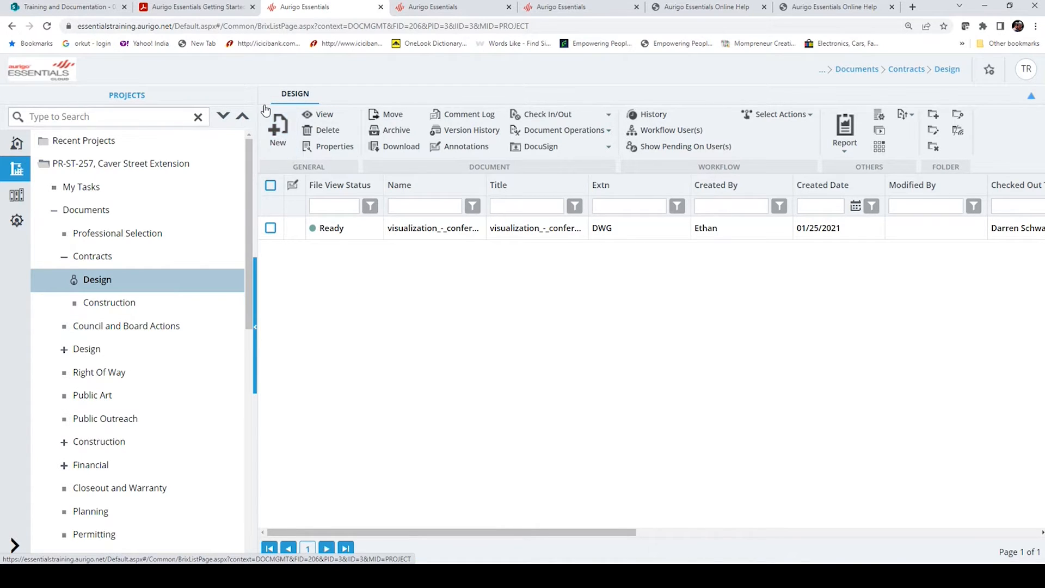
Create a new document titled "Import Log for Design" and attach the Import_Log (13) Excel file from Downloads.
{"action": "left_click", "coordinate": [278, 142]}
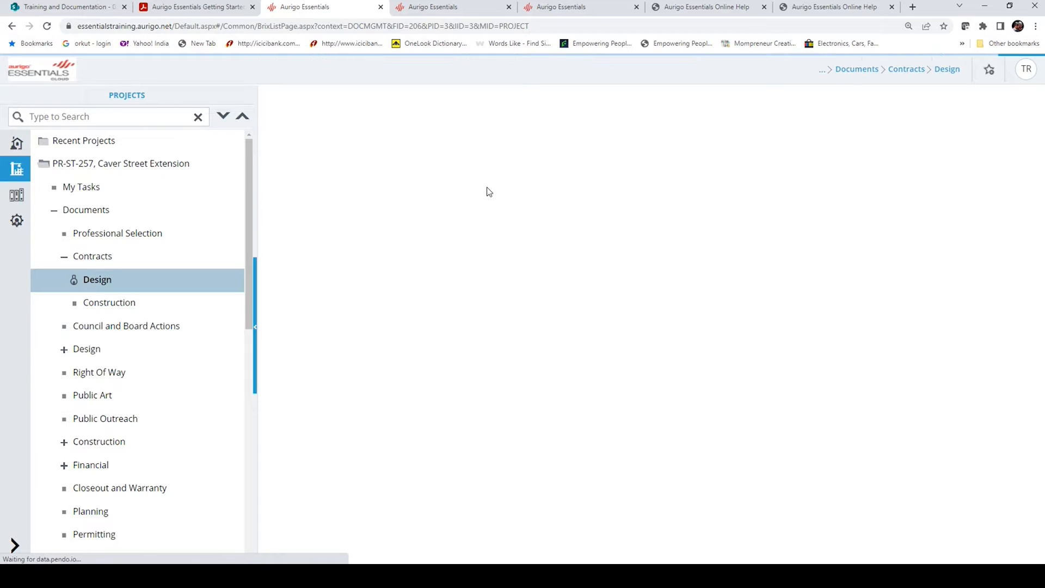
{"action": "left_click", "coordinate": [499, 212]}
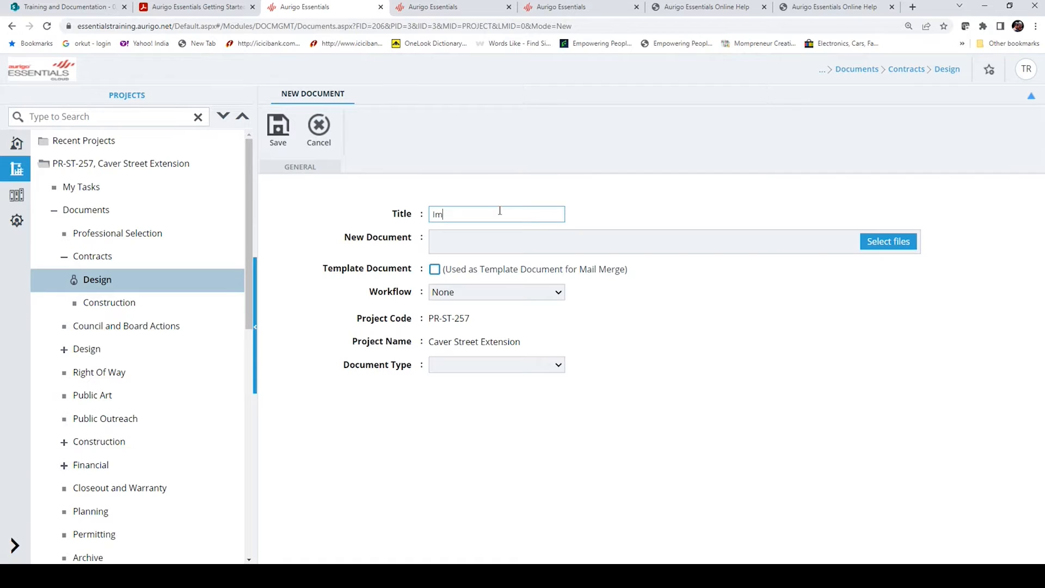
{"action": "type", "text": "Import Log for Design"}
{"action": "left_click", "coordinate": [866, 242]}
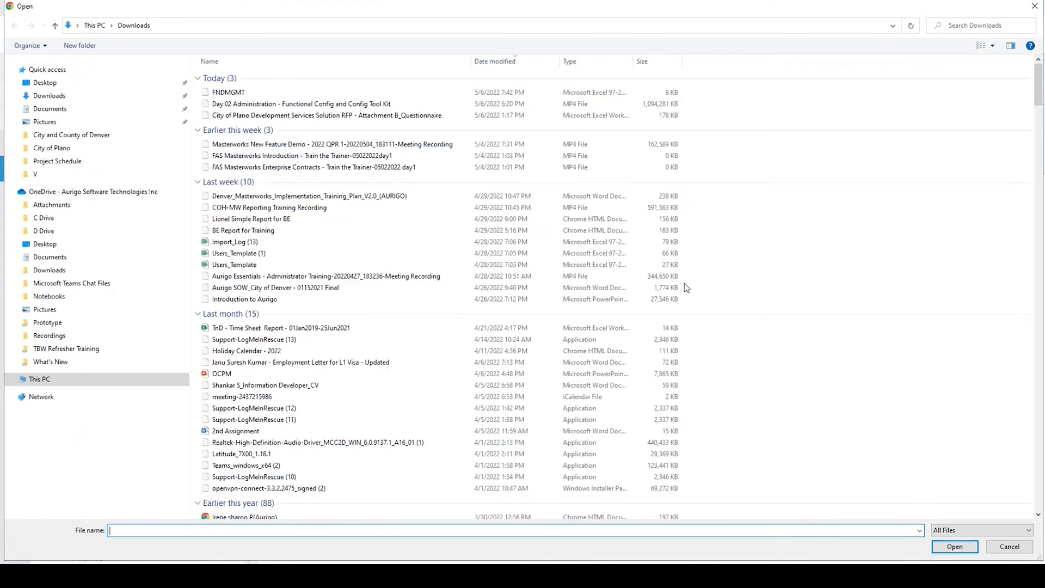
{"action": "left_click", "coordinate": [669, 241]}
{"action": "left_click", "coordinate": [952, 547]}
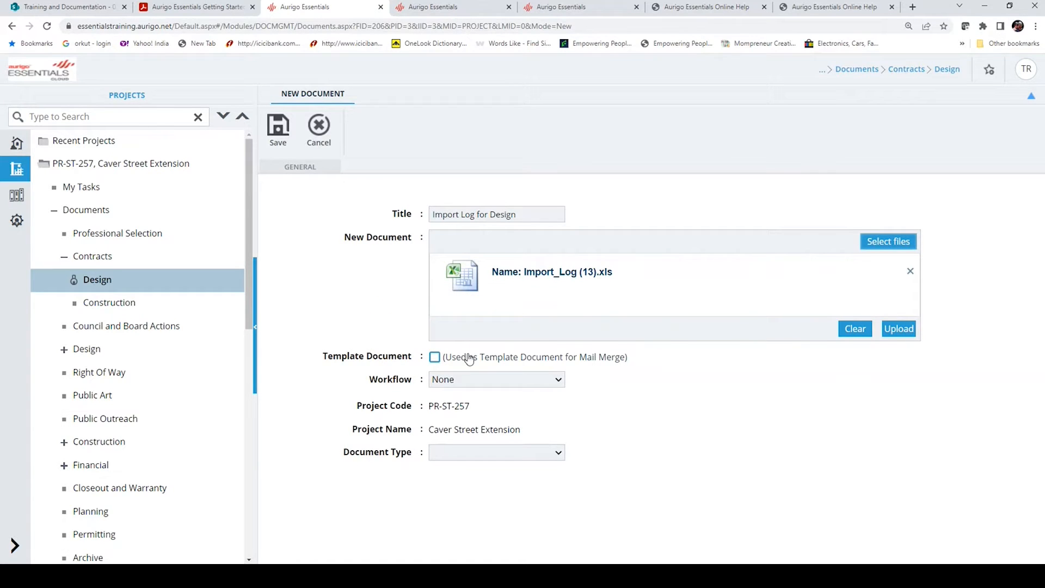
Set the document type to Training, then upload the attached file and save the document.
{"action": "left_click", "coordinate": [472, 455]}
{"action": "scroll", "coordinate": [473, 390], "scroll_direction": "down", "scroll_amount": 5}
{"action": "left_click", "coordinate": [466, 415]}
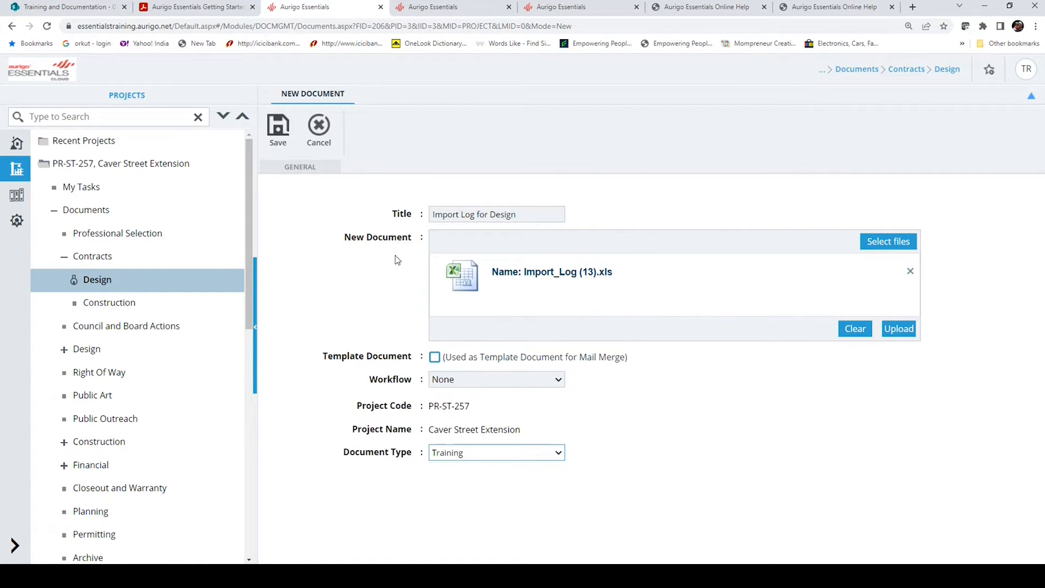
{"action": "left_click", "coordinate": [900, 329]}
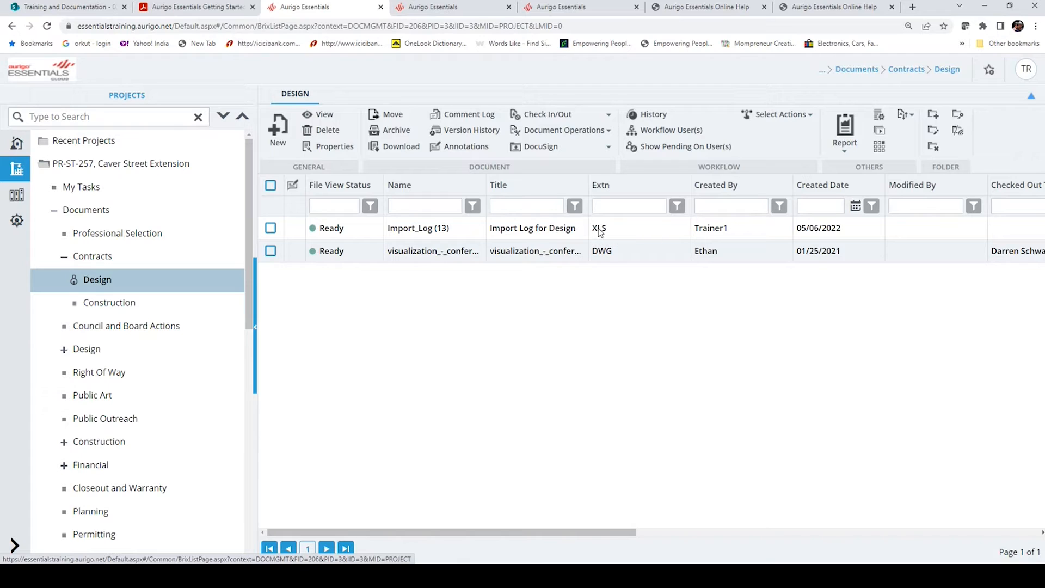
Open the Import_Log (13) document in the viewer, look through its pages and return to the Design folder list.
{"action": "left_click", "coordinate": [366, 229]}
{"action": "left_click", "coordinate": [324, 114]}
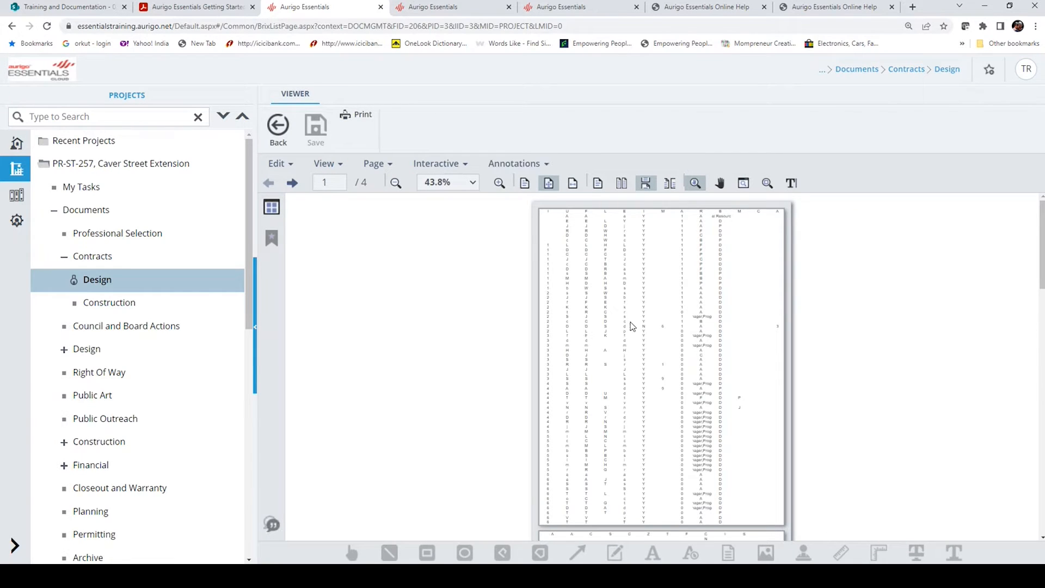
{"action": "scroll", "coordinate": [655, 319], "scroll_direction": "down", "scroll_amount": 5}
{"action": "scroll", "coordinate": [655, 319], "scroll_direction": "down", "scroll_amount": 2}
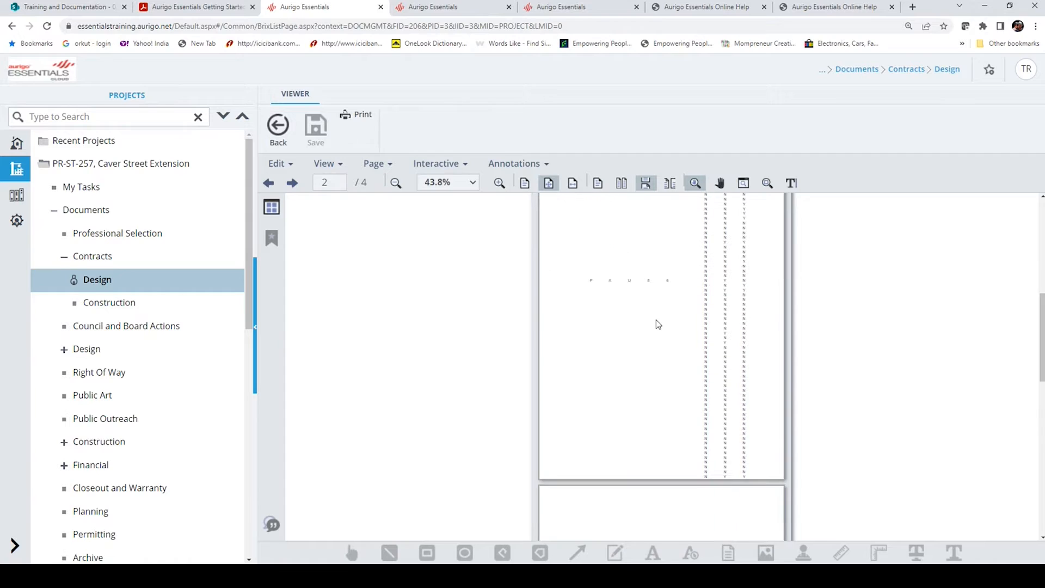
{"action": "scroll", "coordinate": [657, 324], "scroll_direction": "down", "scroll_amount": 4}
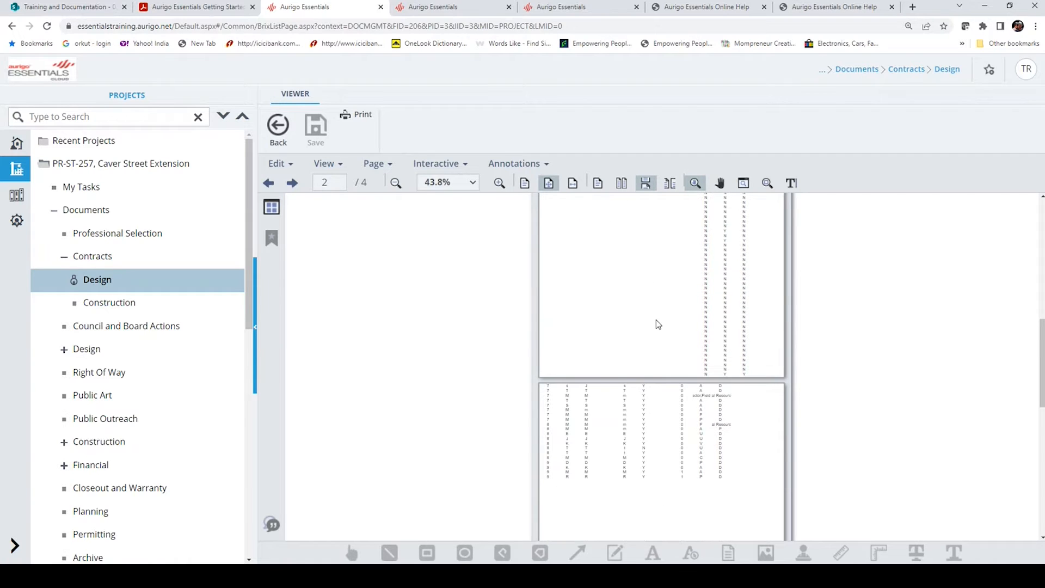
{"action": "scroll", "coordinate": [702, 321], "scroll_direction": "up", "scroll_amount": 6}
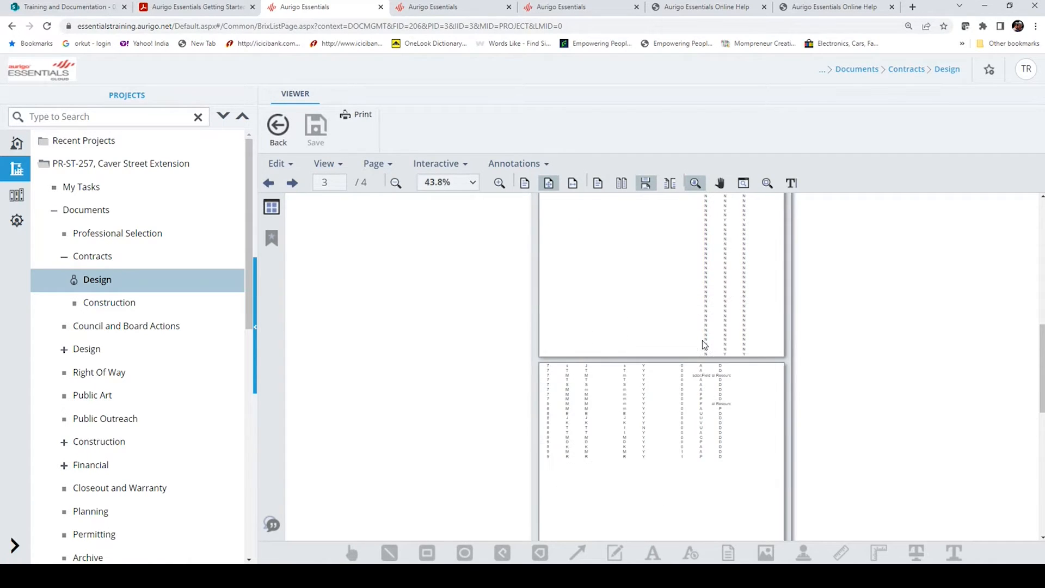
{"action": "left_click", "coordinate": [285, 130]}
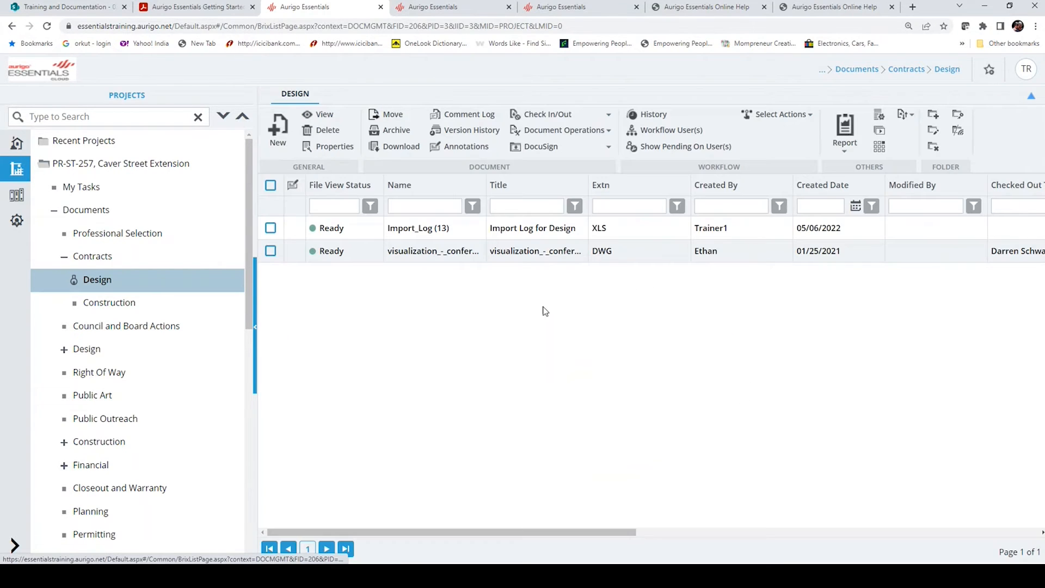
{"action": "left_click", "coordinate": [277, 131]}
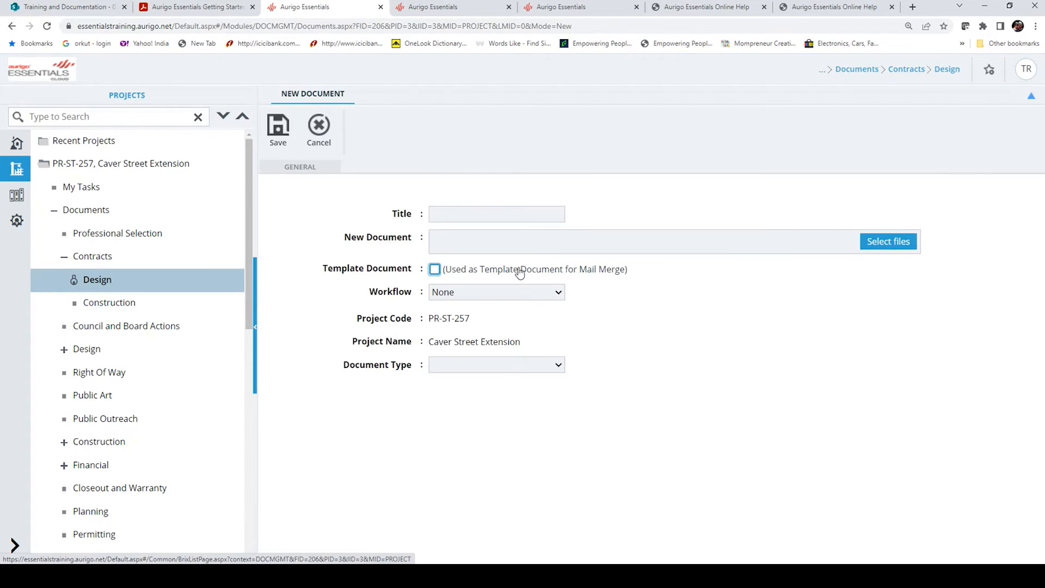
{"action": "left_click", "coordinate": [502, 214]}
{"action": "type", "text": "Sam"}
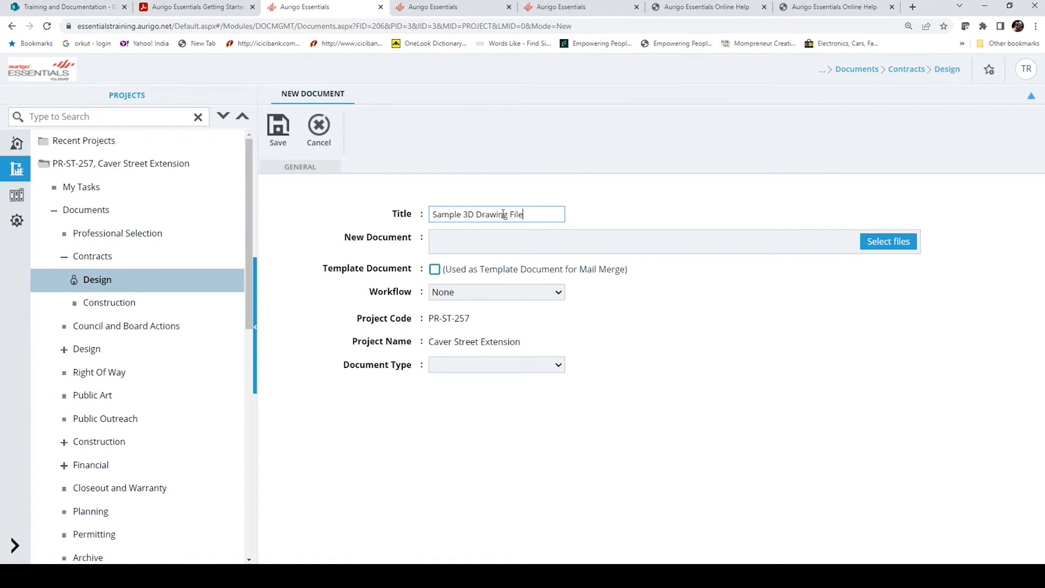
{"action": "type", "text": "ple 3D Drawing File"}
{"action": "left_click", "coordinate": [893, 240]}
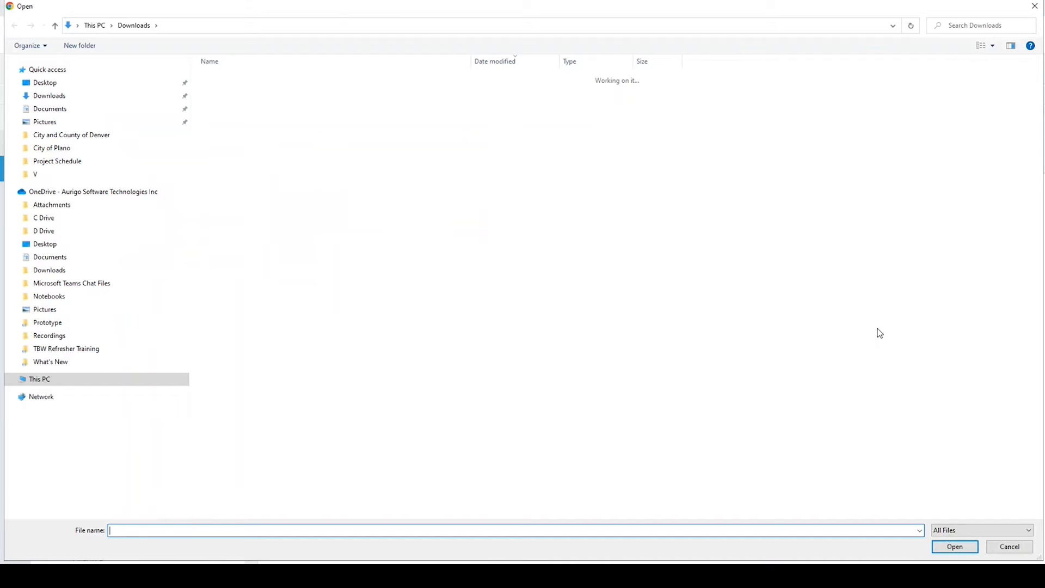
{"action": "left_click", "coordinate": [275, 105]}
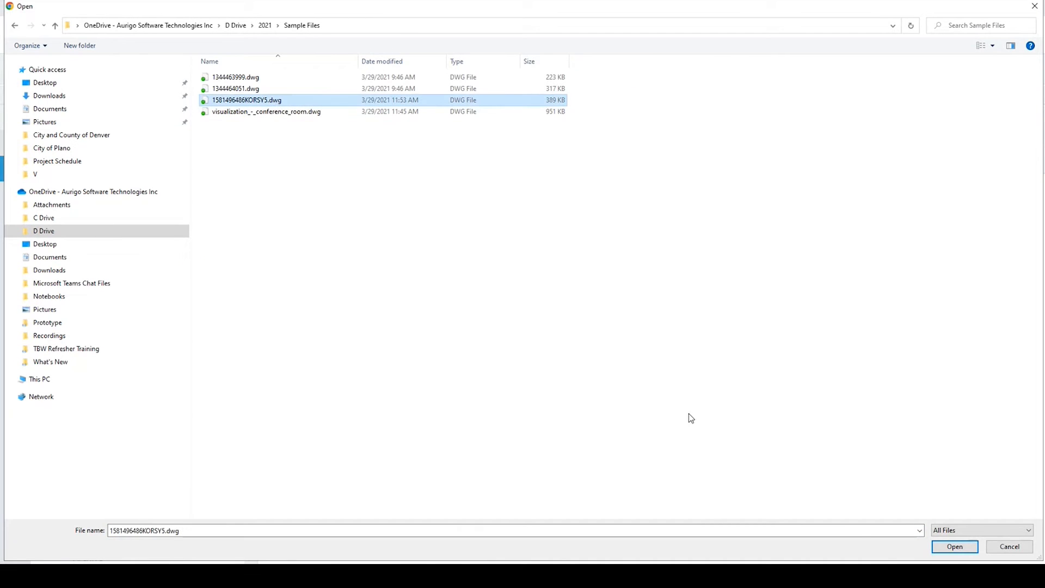
{"action": "left_click", "coordinate": [957, 547]}
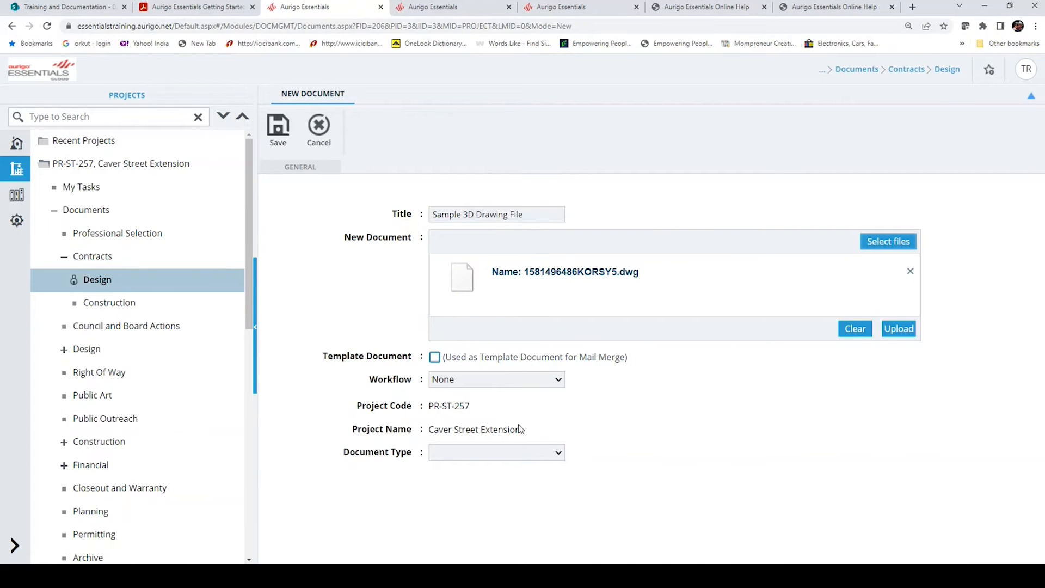
{"action": "left_click", "coordinate": [538, 456]}
{"action": "scroll", "coordinate": [544, 390], "scroll_direction": "down", "scroll_amount": 5}
{"action": "scroll", "coordinate": [490, 354], "scroll_direction": "up", "scroll_amount": 5}
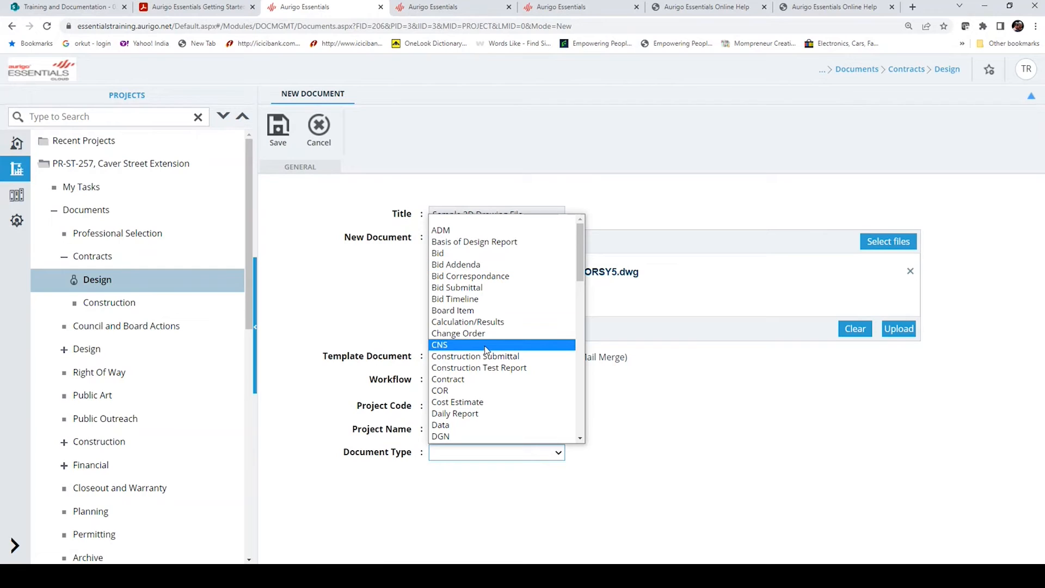
{"action": "scroll", "coordinate": [486, 349], "scroll_direction": "down", "scroll_amount": 6}
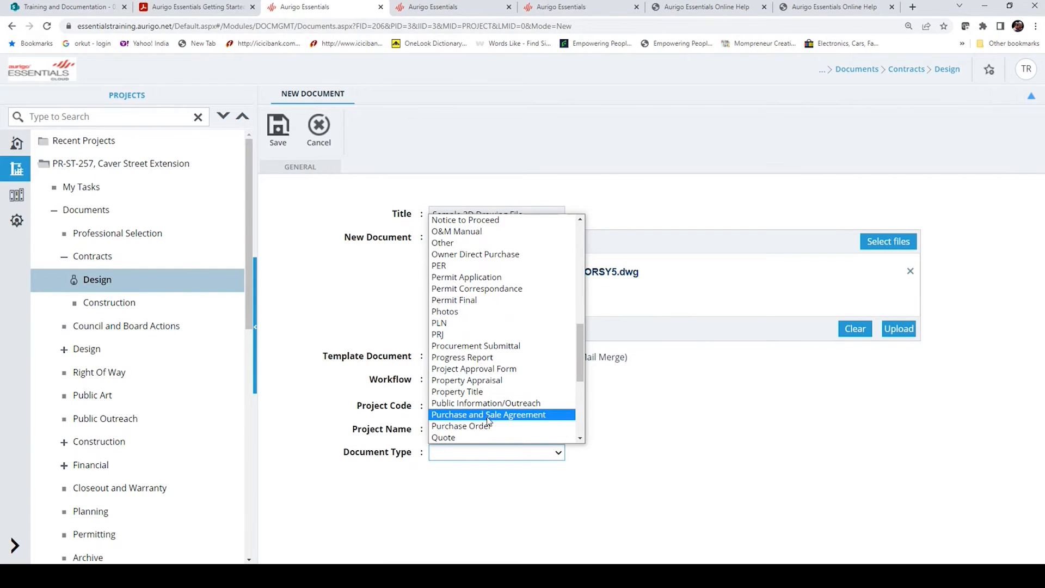
{"action": "scroll", "coordinate": [489, 419], "scroll_direction": "down", "scroll_amount": 5}
{"action": "left_click", "coordinate": [699, 420]}
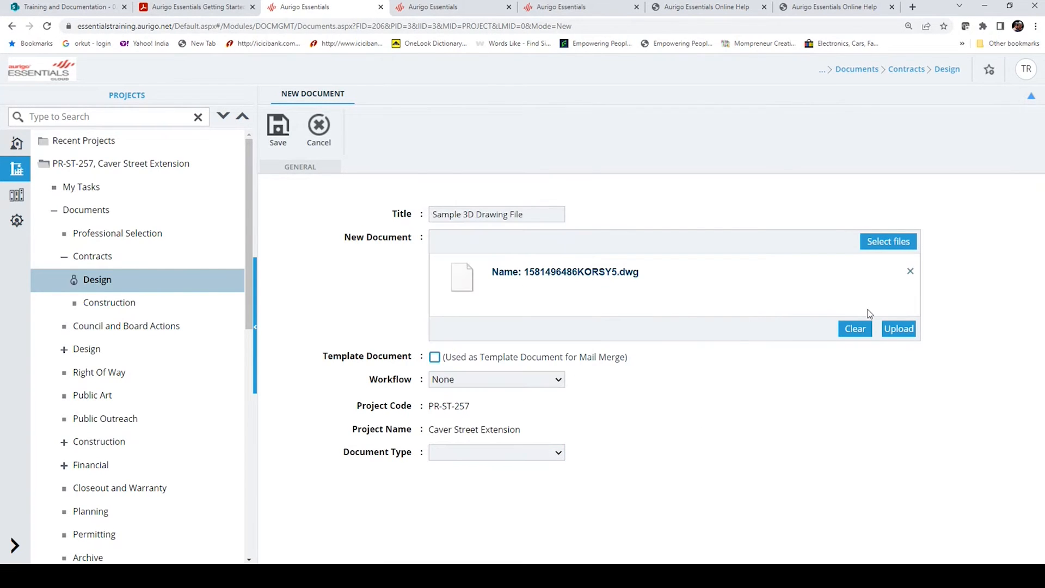
Upload the attached drawing file and save the document without a document type.
{"action": "left_click", "coordinate": [899, 329]}
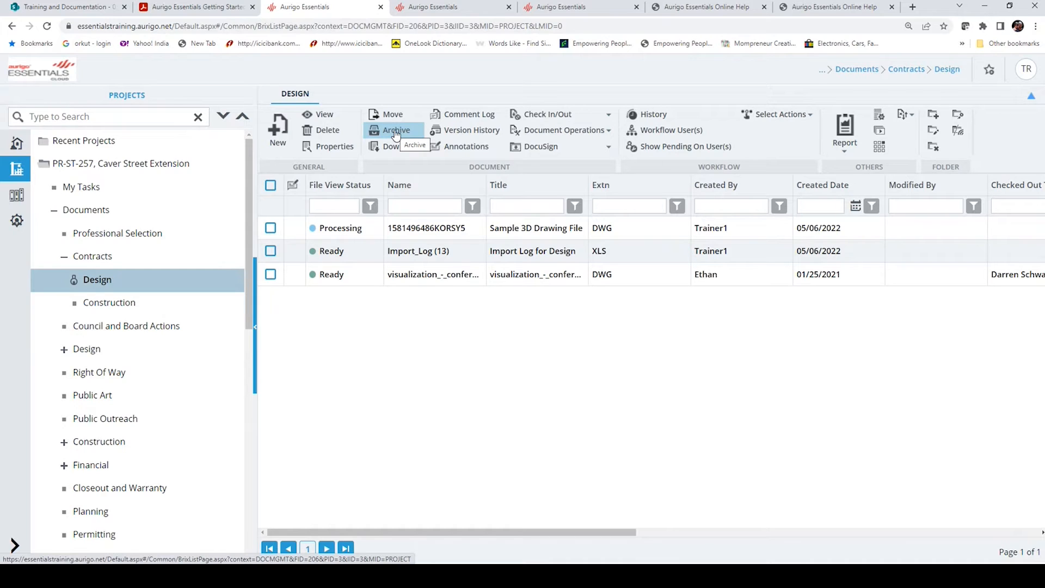
View the documents in the project's Archive folder, then return to the Design folder under Contracts.
{"action": "scroll", "coordinate": [136, 274], "scroll_direction": "down", "scroll_amount": 4}
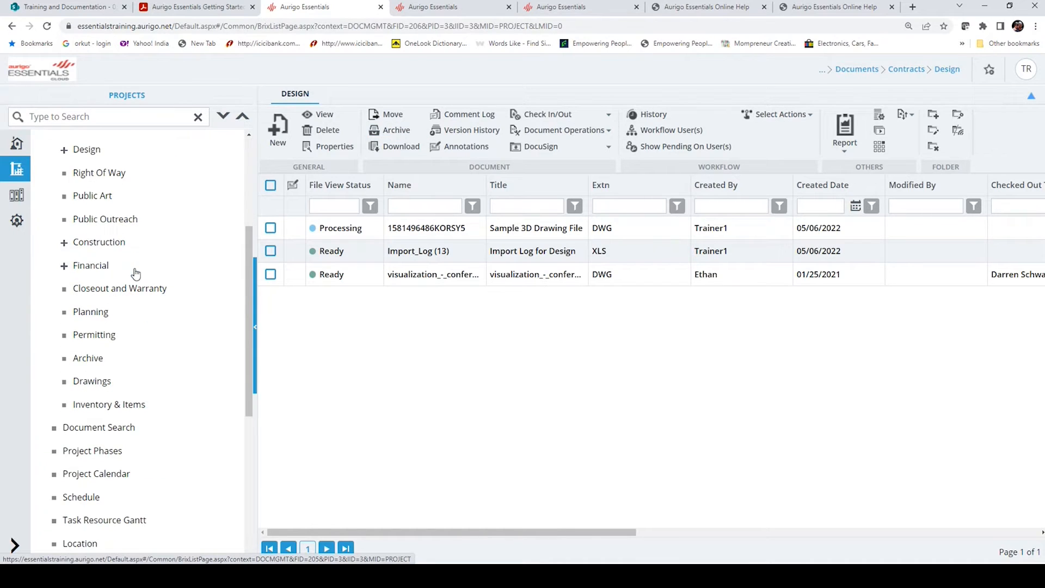
{"action": "left_click", "coordinate": [95, 363]}
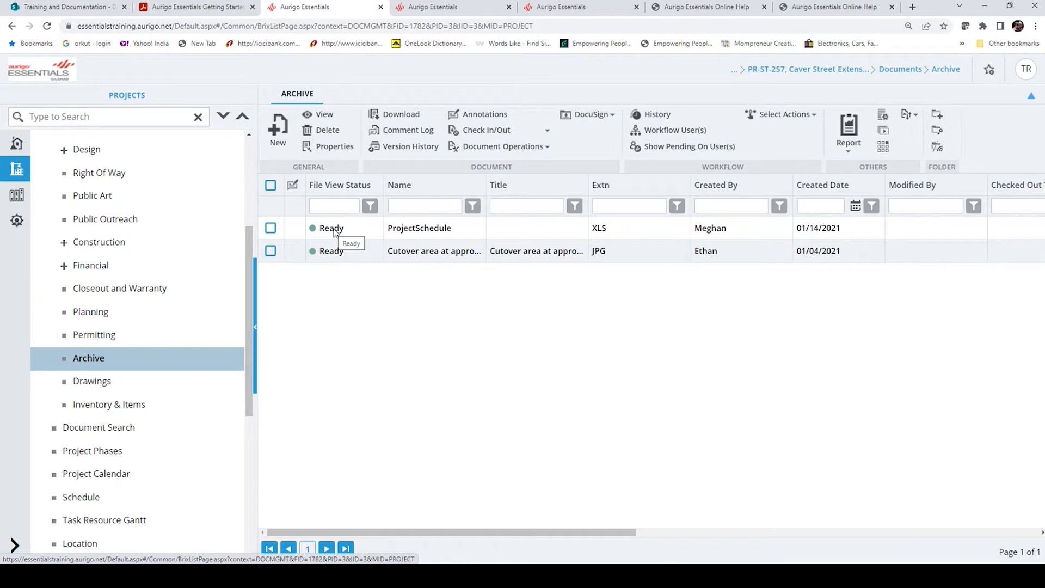
{"action": "scroll", "coordinate": [195, 280], "scroll_direction": "up", "scroll_amount": 4}
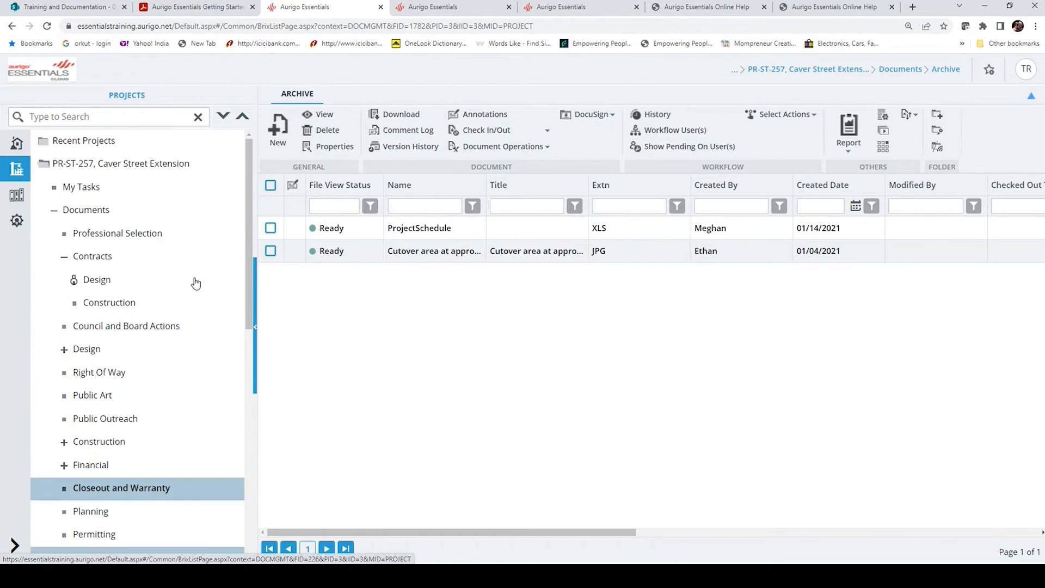
{"action": "left_click", "coordinate": [98, 279]}
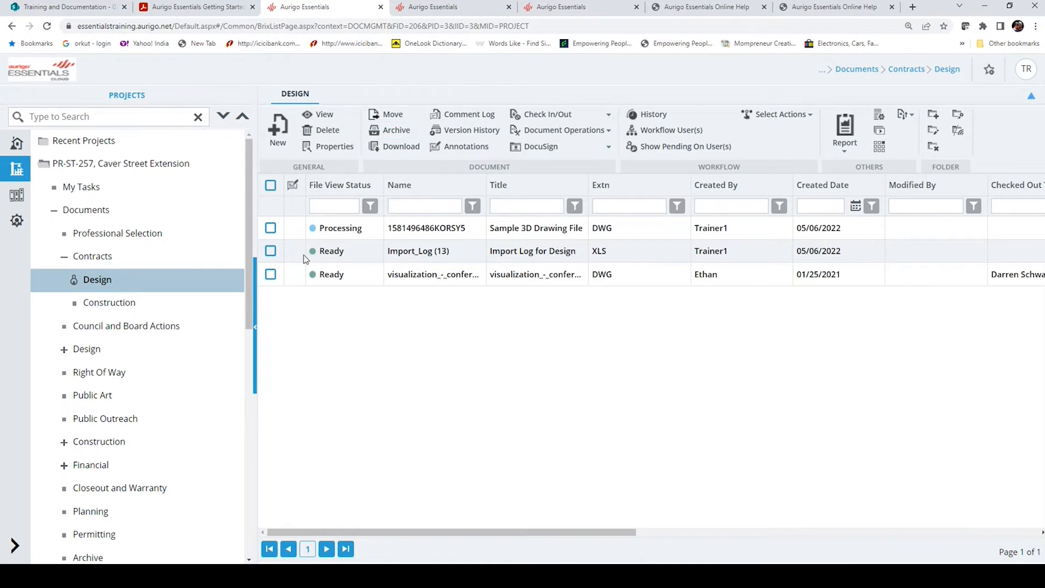
Open the comment log of the Import_Log (13) document and add a new comment entry.
{"action": "left_click", "coordinate": [271, 251]}
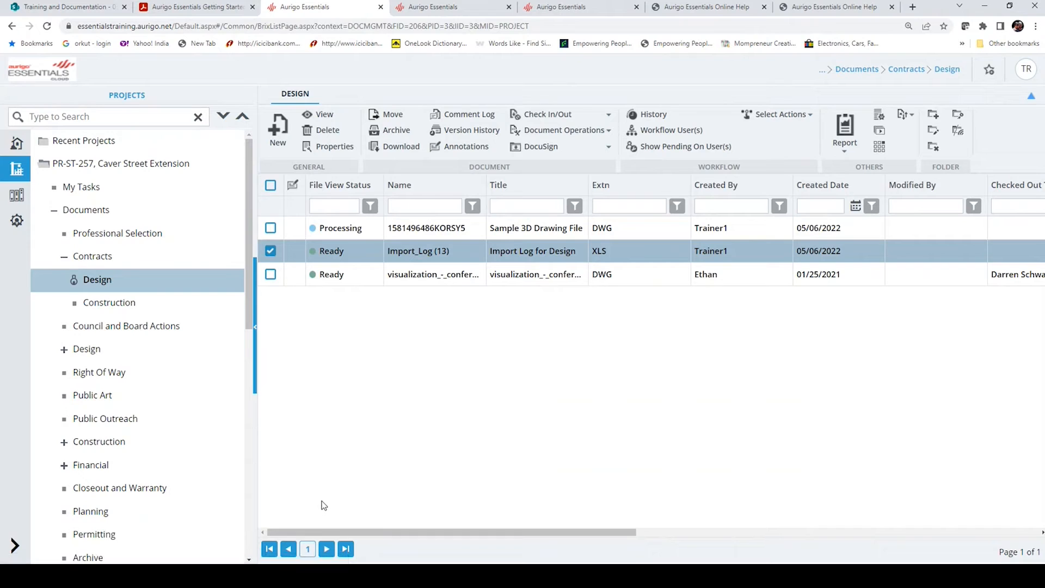
{"action": "left_click", "coordinate": [465, 117]}
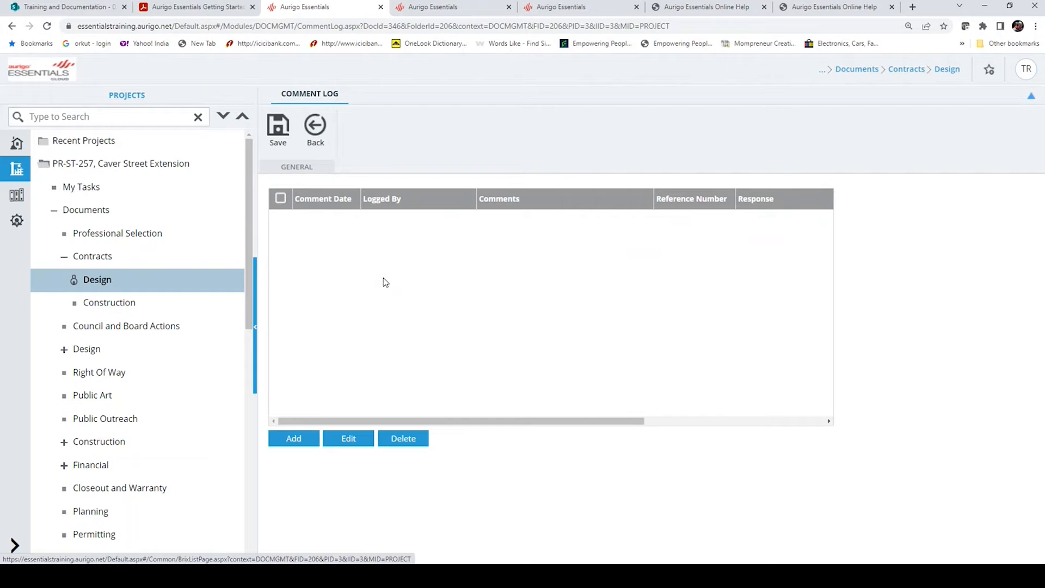
{"action": "left_click", "coordinate": [292, 437]}
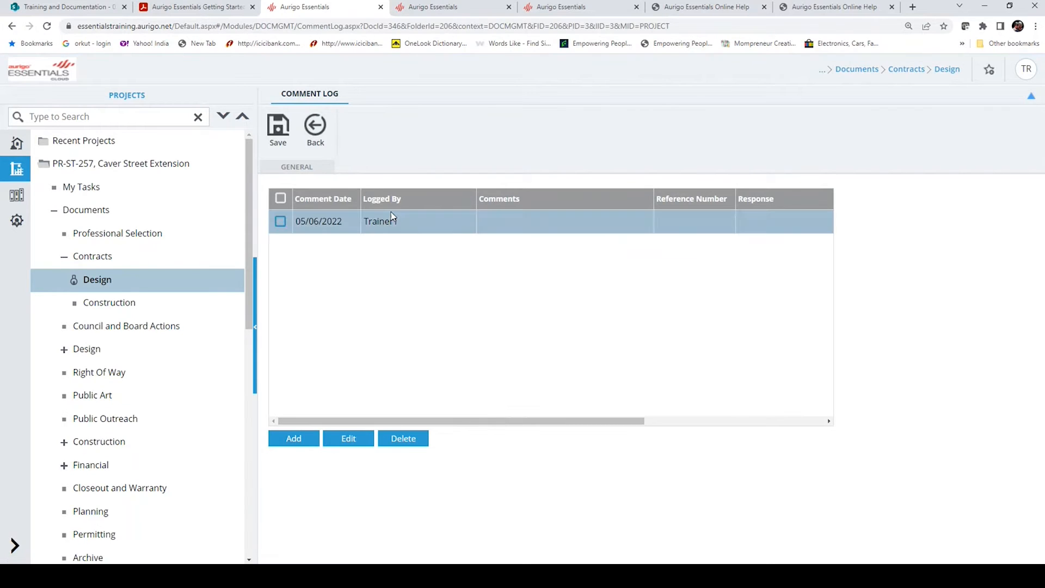
Enter the comment "This Excel sheet is clumsy. Please add a PDF version of the same." in the new entry and save the log.
{"action": "left_click", "coordinate": [556, 219]}
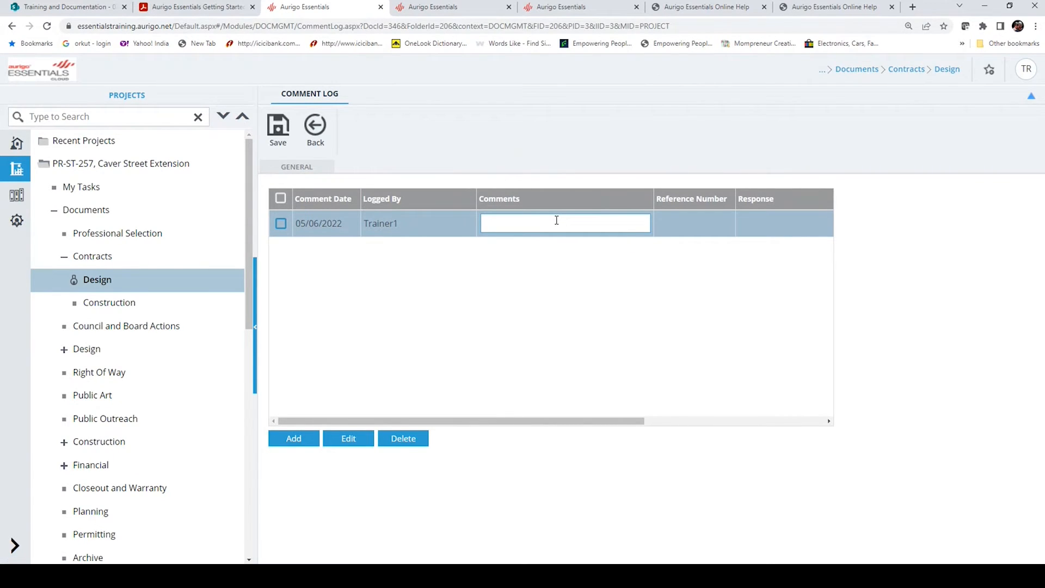
{"action": "type", "text": "This Excel sheet is clumpsy. Pl"}
{"action": "key", "text": "BackSpace"}
{"action": "key", "text": "BackSpace"}
{"action": "key", "text": "BackSpace"}
{"action": "key", "text": "BackSpace"}
{"action": "type", "text": "sy. Please add"}
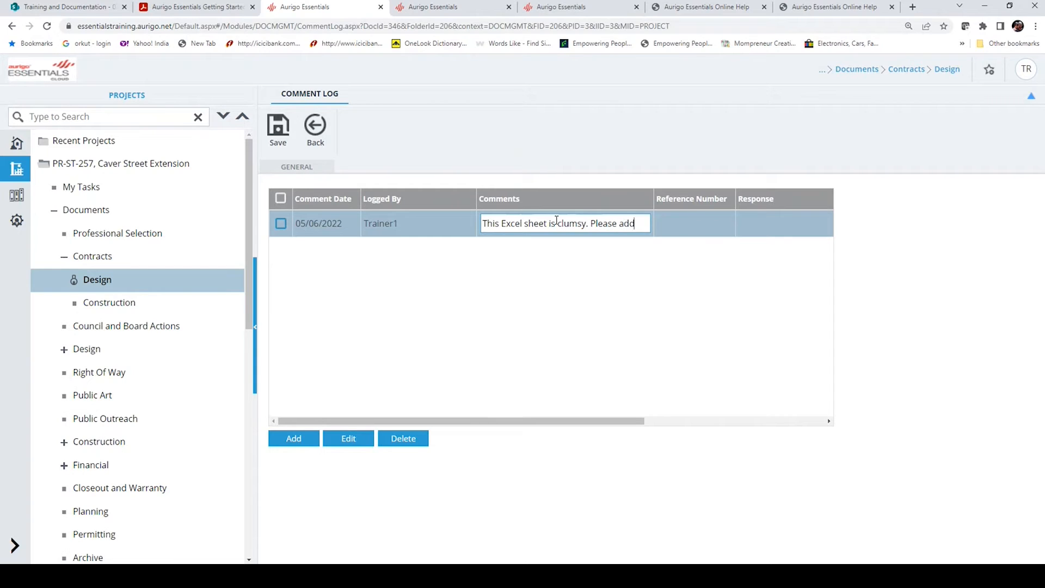
{"action": "type", "text": " a PDF version of"}
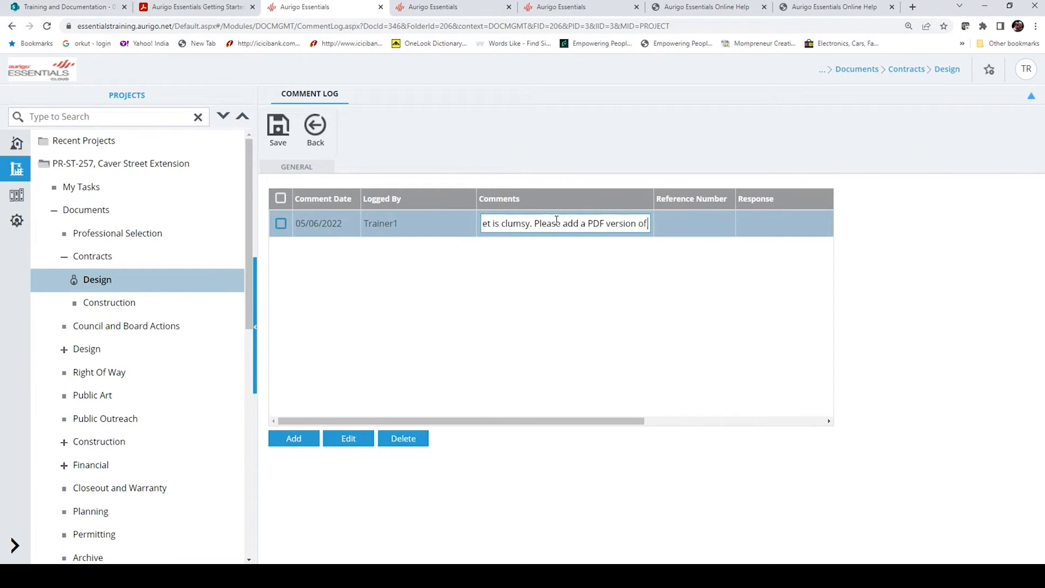
{"action": "type", "text": " the same."}
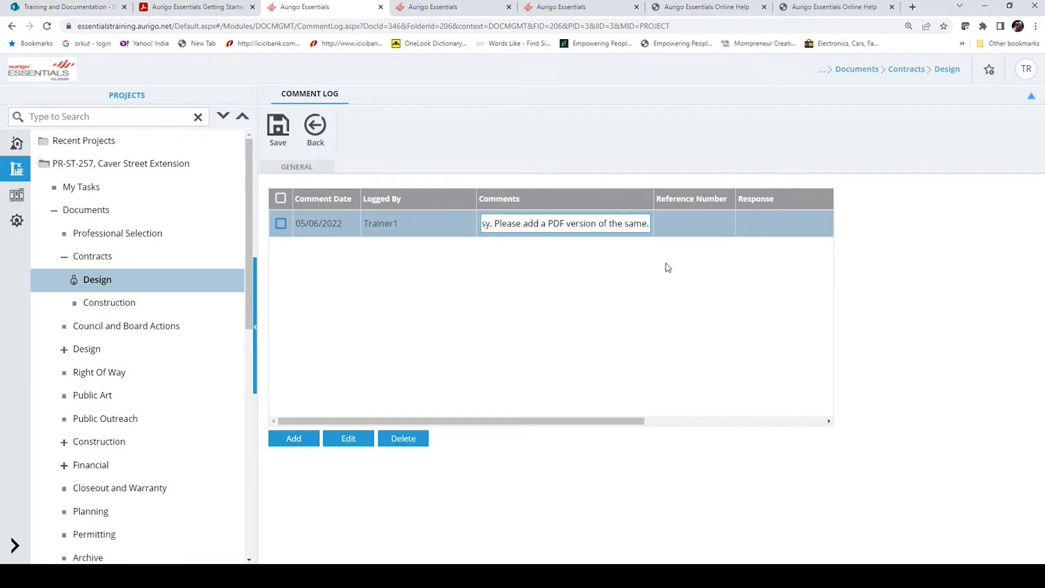
{"action": "key", "text": "Return"}
{"action": "left_click", "coordinate": [315, 127]}
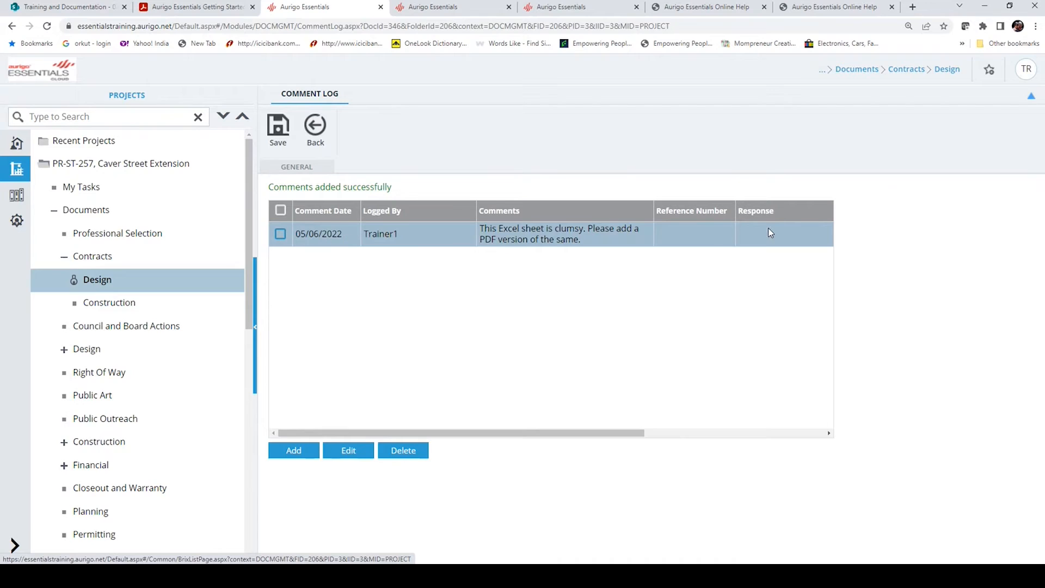
Try to add the response "PDF Version is getting ready. It will be uploaded by 5/8" to the logged comment.
{"action": "left_click", "coordinate": [281, 236]}
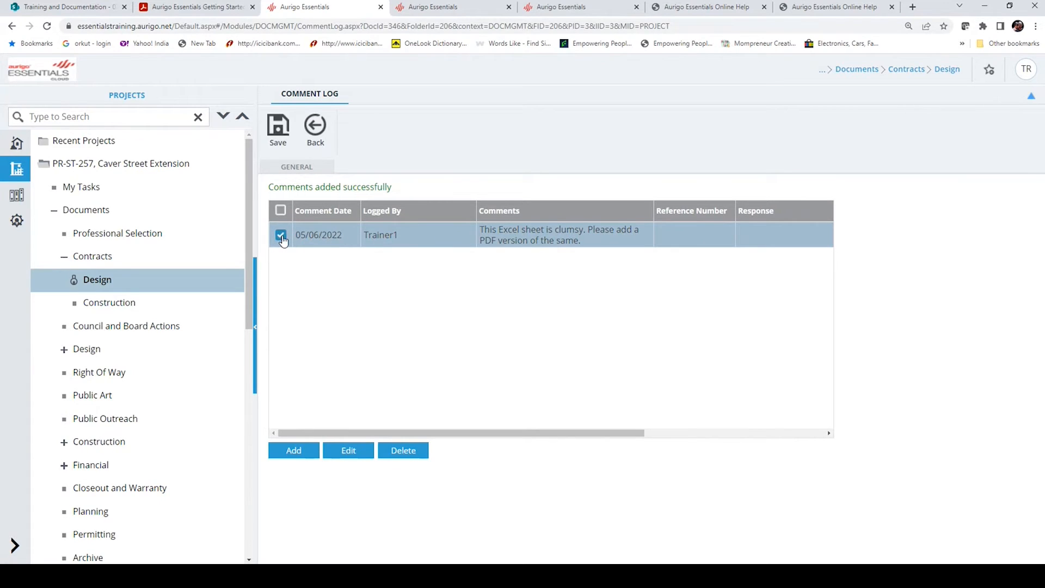
{"action": "left_click", "coordinate": [350, 451]}
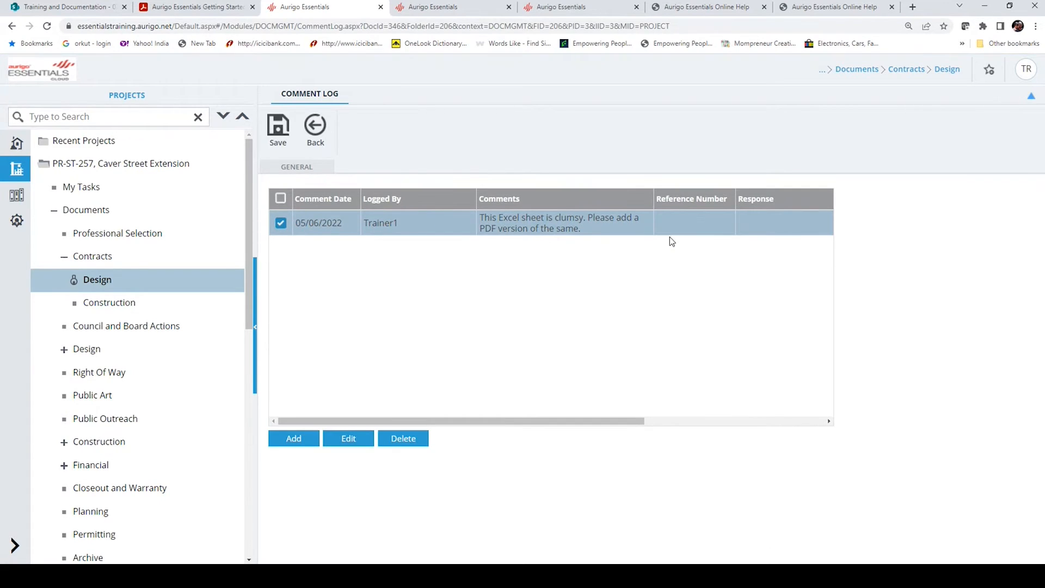
{"action": "left_click", "coordinate": [767, 224]}
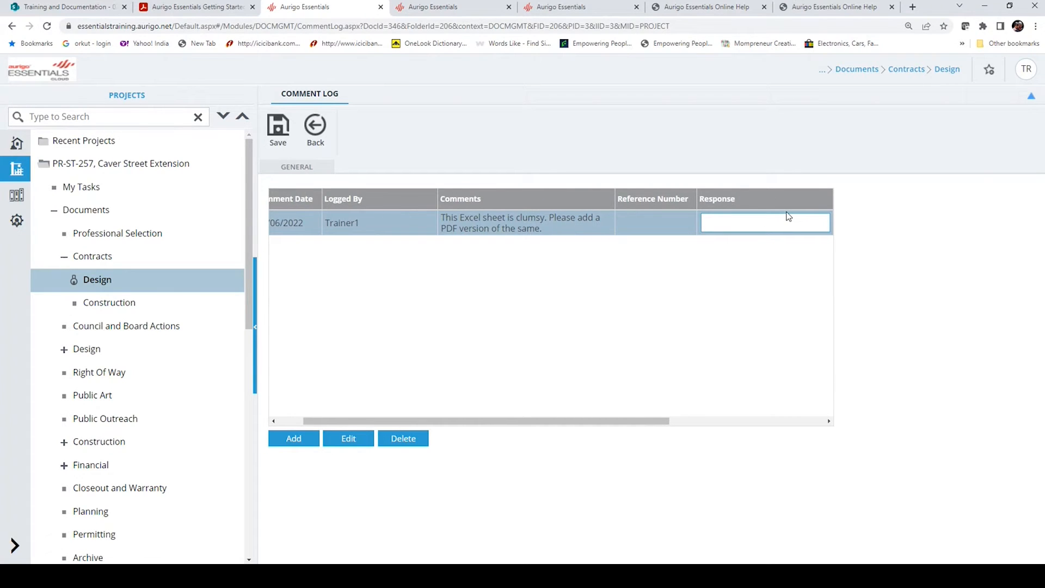
{"action": "type", "text": "PDF Version is getting ready. It will be uploaded by 5/8"}
{"action": "left_click", "coordinate": [278, 129]}
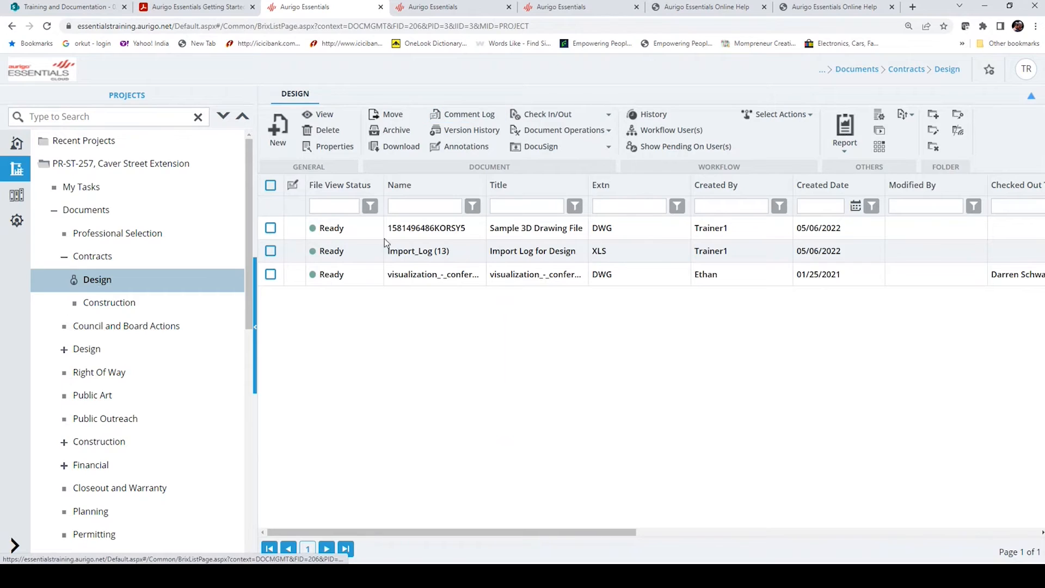
Generate the Comment Log Report for the Import_Log (13) document, review it and return to the Design folder list.
{"action": "left_click", "coordinate": [354, 247]}
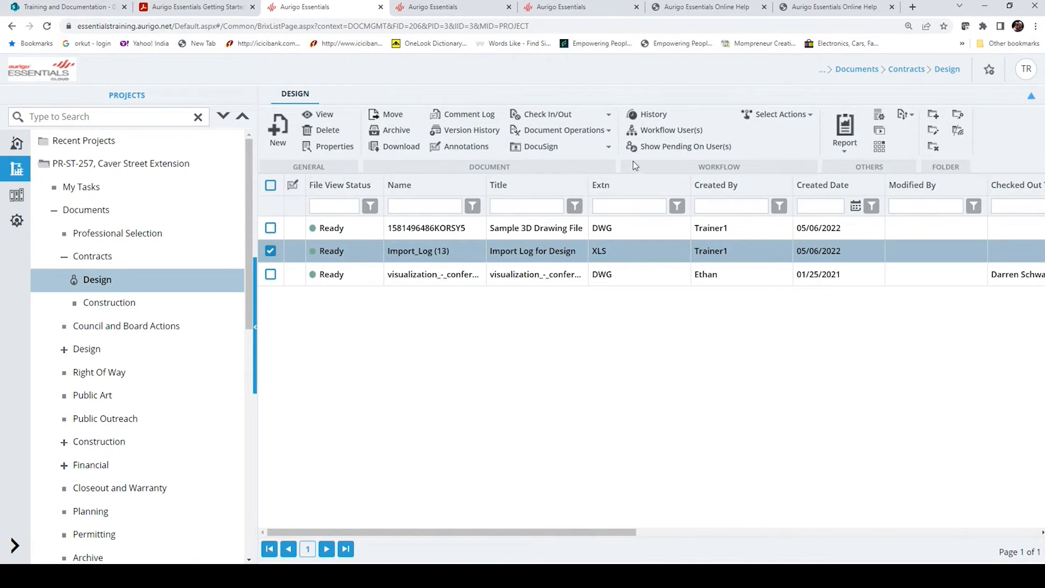
{"action": "left_click", "coordinate": [843, 130]}
{"action": "left_click", "coordinate": [876, 187]}
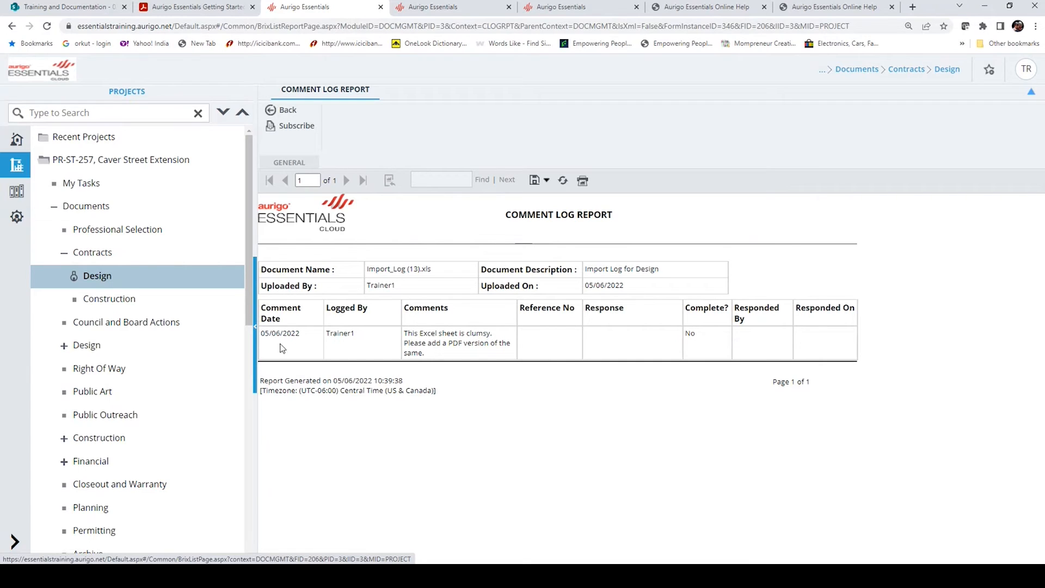
{"action": "left_click", "coordinate": [284, 110]}
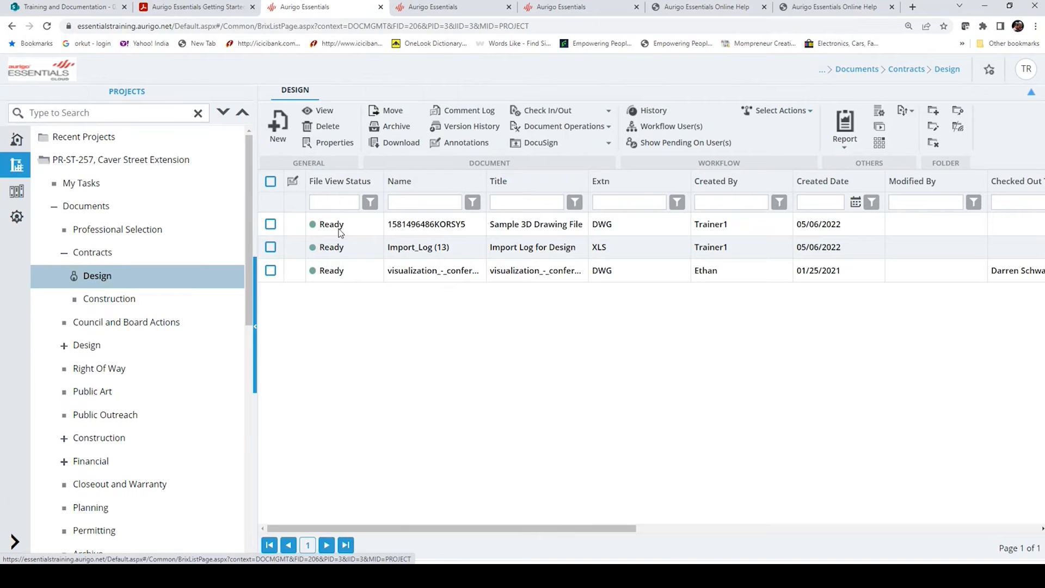
View the Sample 3D Drawing File in the viewer, switch it to its 3D Views model to inspect it, and return to the Design folder.
{"action": "left_click", "coordinate": [338, 229]}
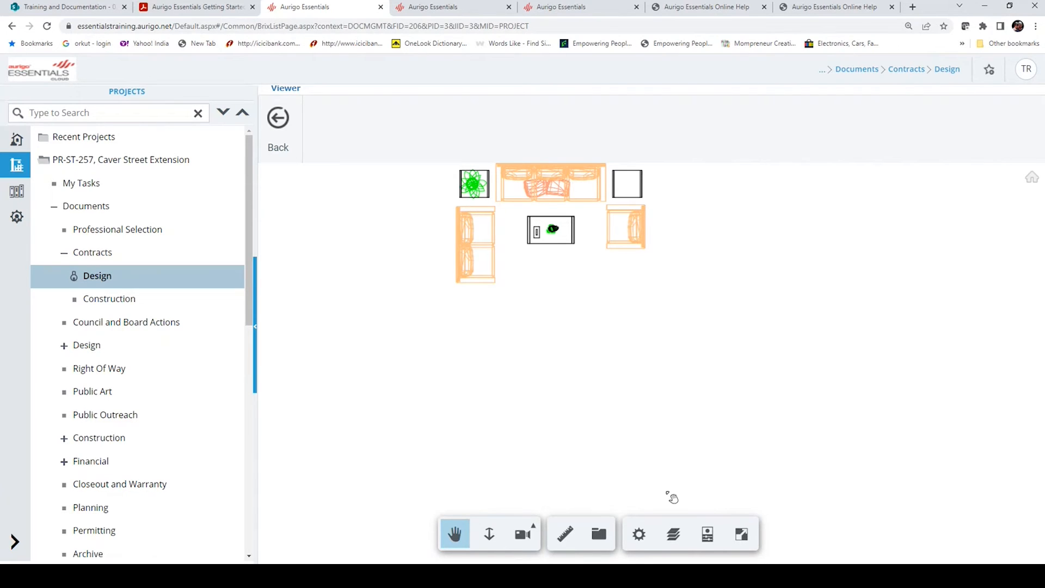
{"action": "left_click", "coordinate": [599, 535]}
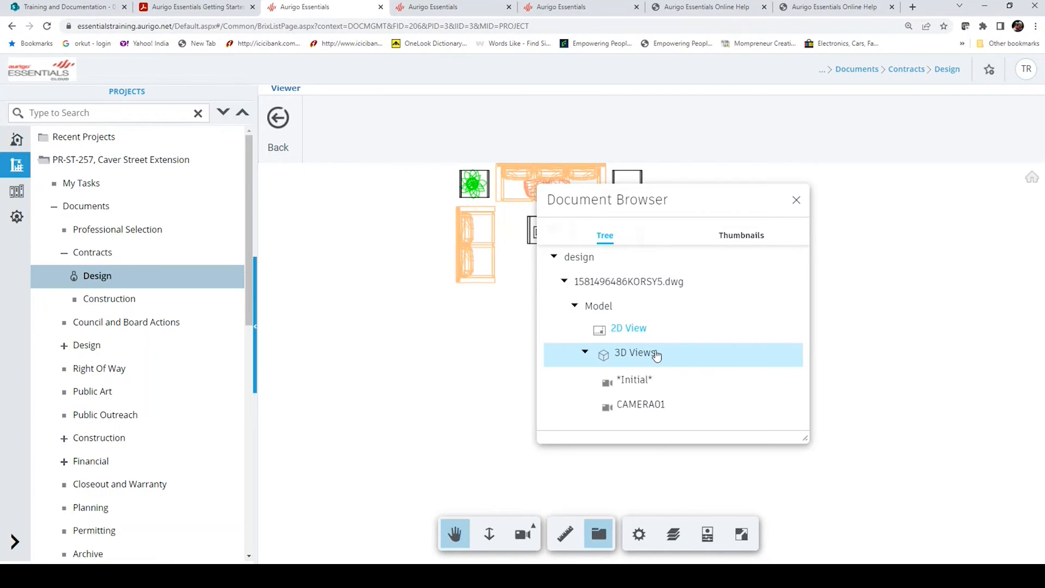
{"action": "left_click", "coordinate": [656, 354]}
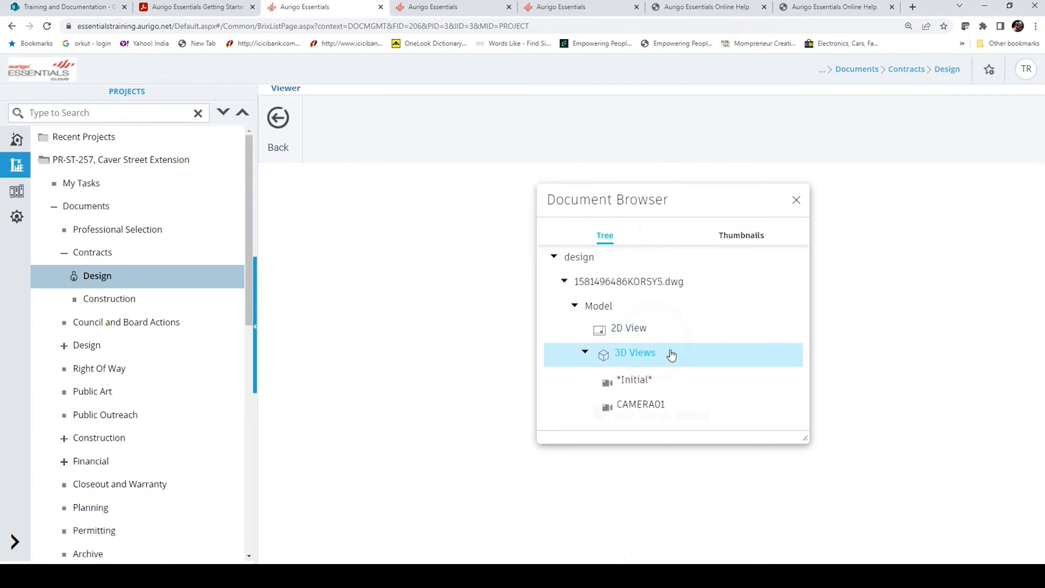
{"action": "left_click", "coordinate": [796, 201]}
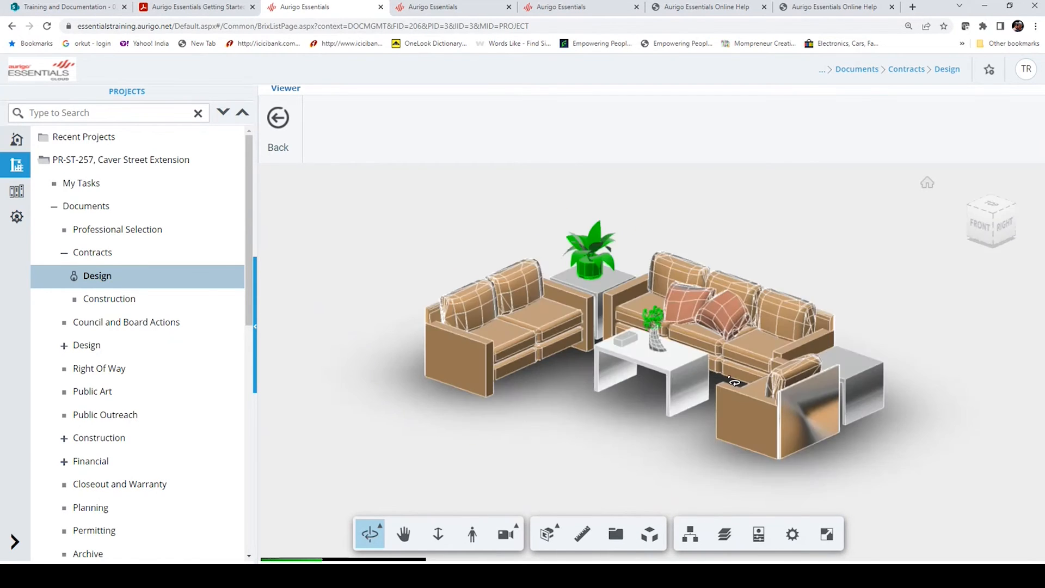
{"action": "left_click_drag", "start_coordinate": [767, 404], "coordinate": [710, 393]}
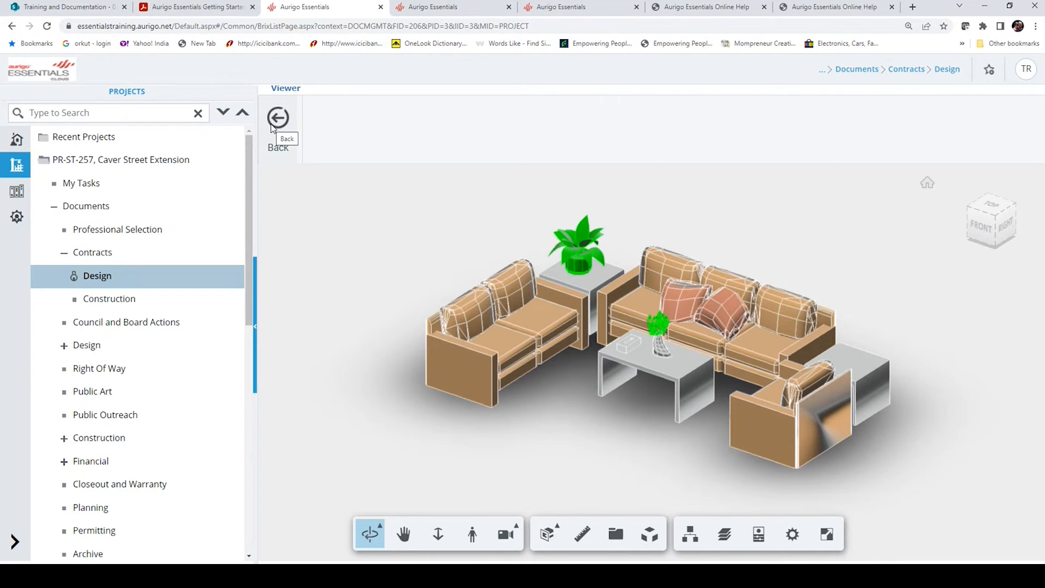
{"action": "left_click", "coordinate": [272, 127]}
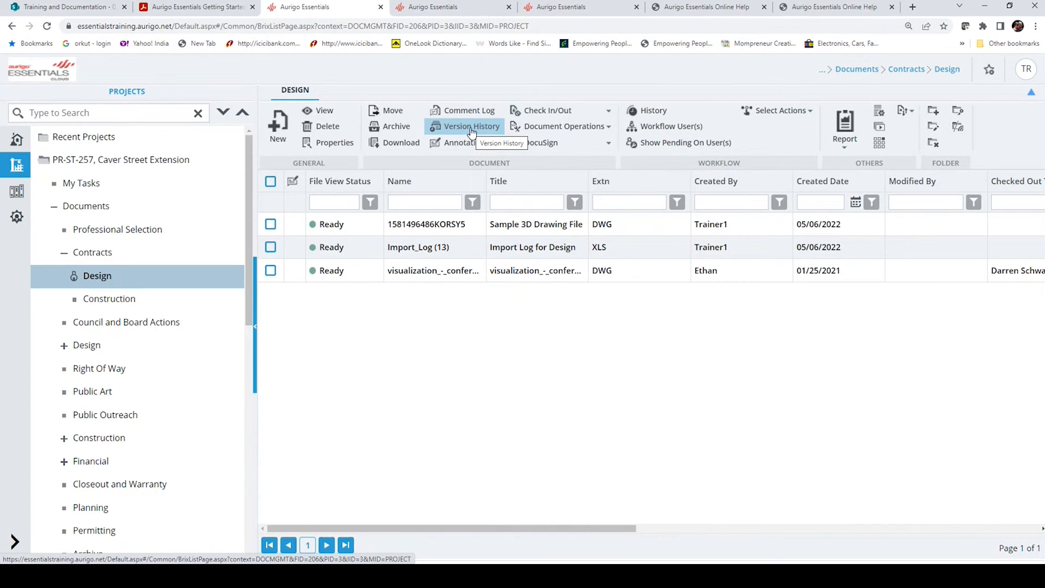
Review the version history of the Import_Log (13) document, including its download and annotations columns, and close it.
{"action": "left_click", "coordinate": [366, 250]}
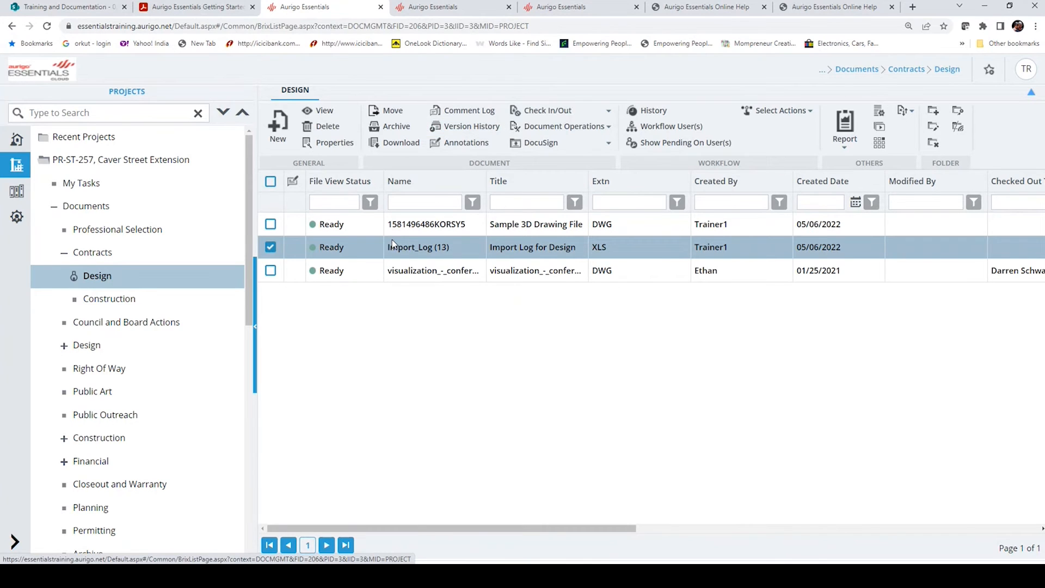
{"action": "left_click", "coordinate": [463, 129]}
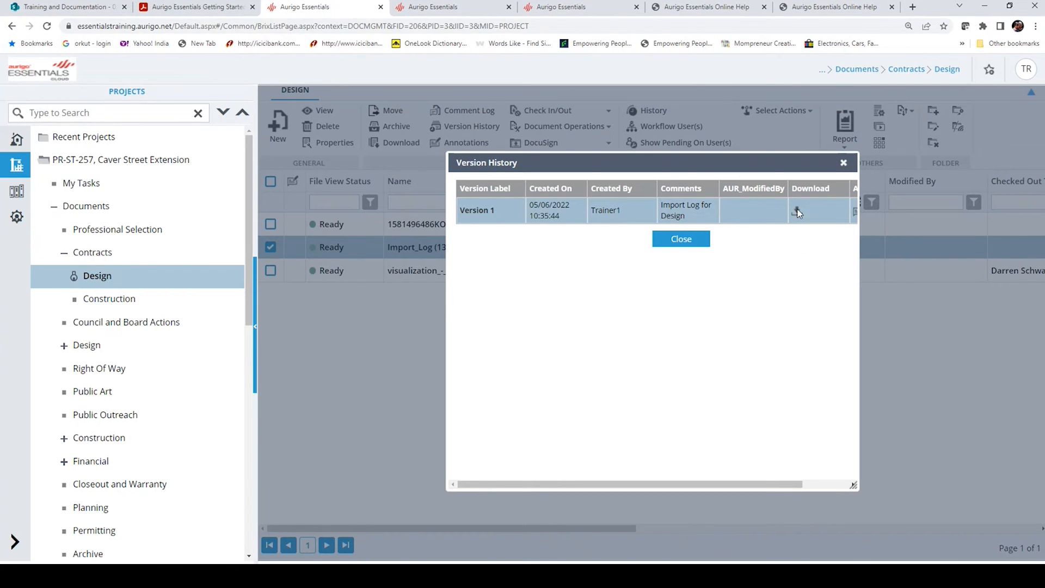
{"action": "mouse_move", "coordinate": [707, 481]}
{"action": "left_mouse_down"}
{"action": "mouse_move", "coordinate": [782, 485]}
{"action": "mouse_move", "coordinate": [611, 423]}
{"action": "left_mouse_up"}
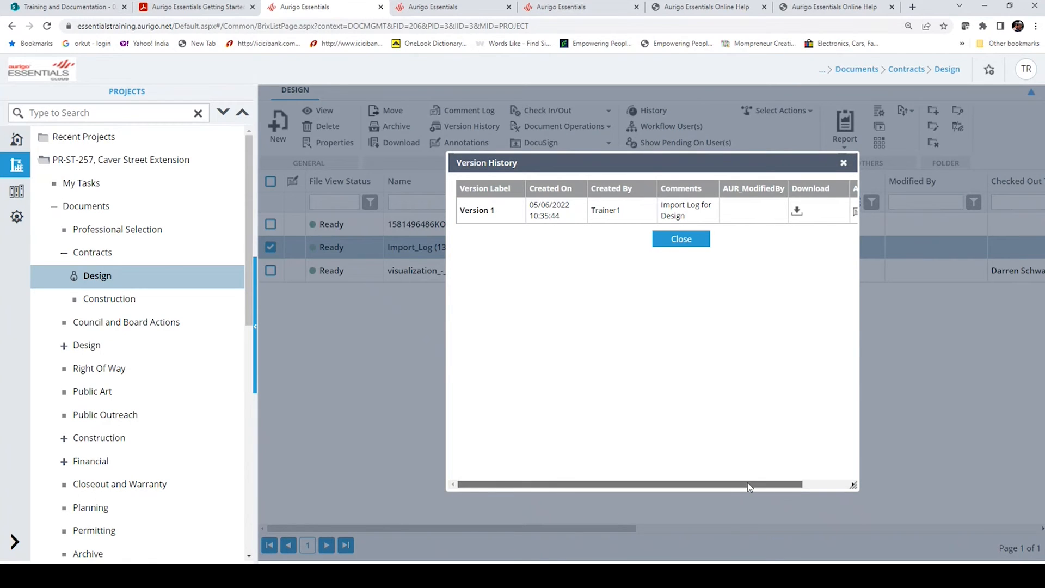
{"action": "left_click_drag", "start_coordinate": [747, 482], "coordinate": [821, 480]}
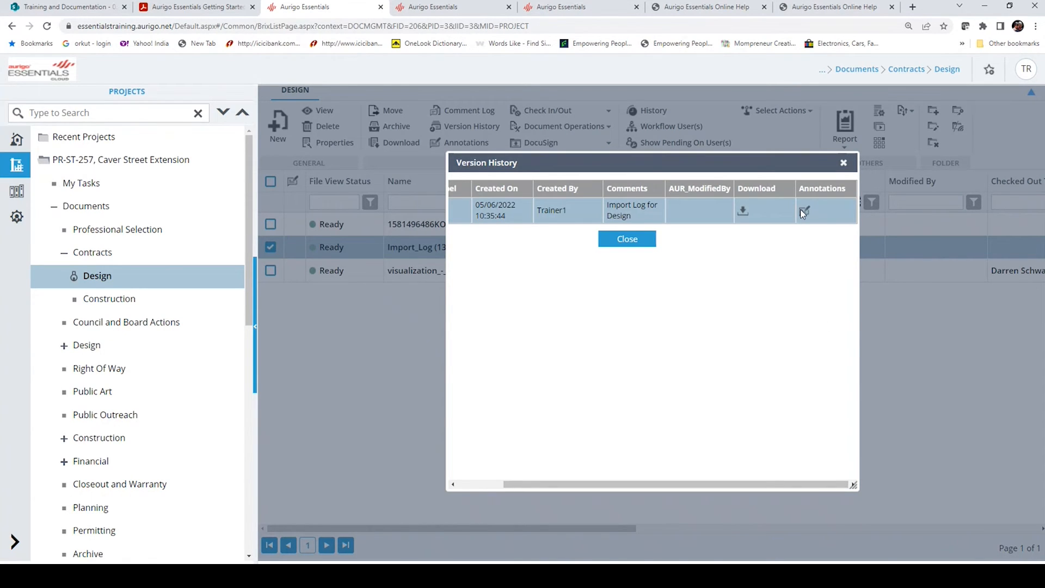
{"action": "left_click", "coordinate": [844, 163]}
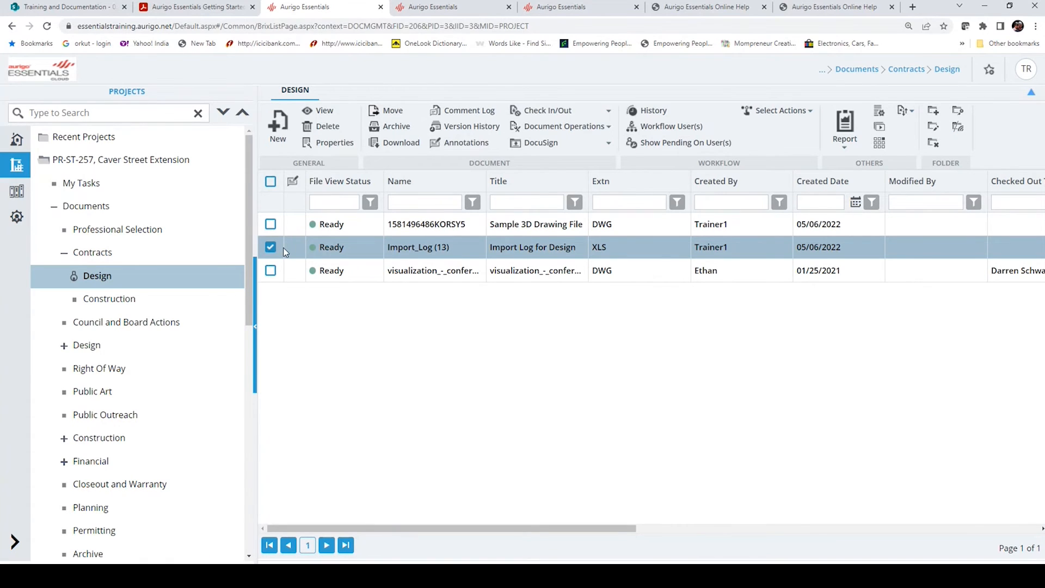
Open the Import_Log (13) document for annotation and draw a wide ellipse over the right-hand text columns near the top of page 1.
{"action": "left_click", "coordinate": [471, 147]}
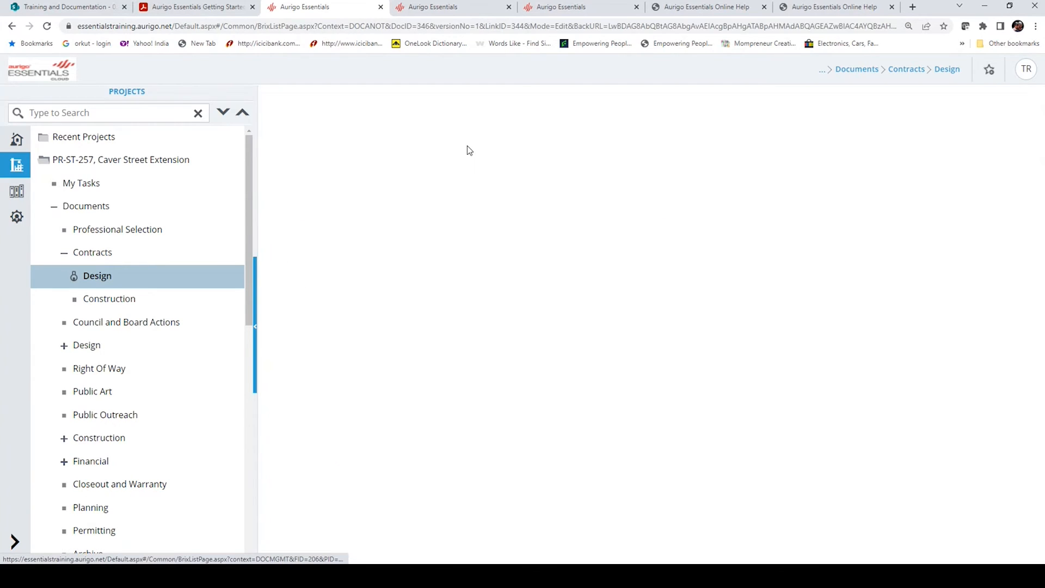
{"action": "left_click", "coordinate": [312, 131]}
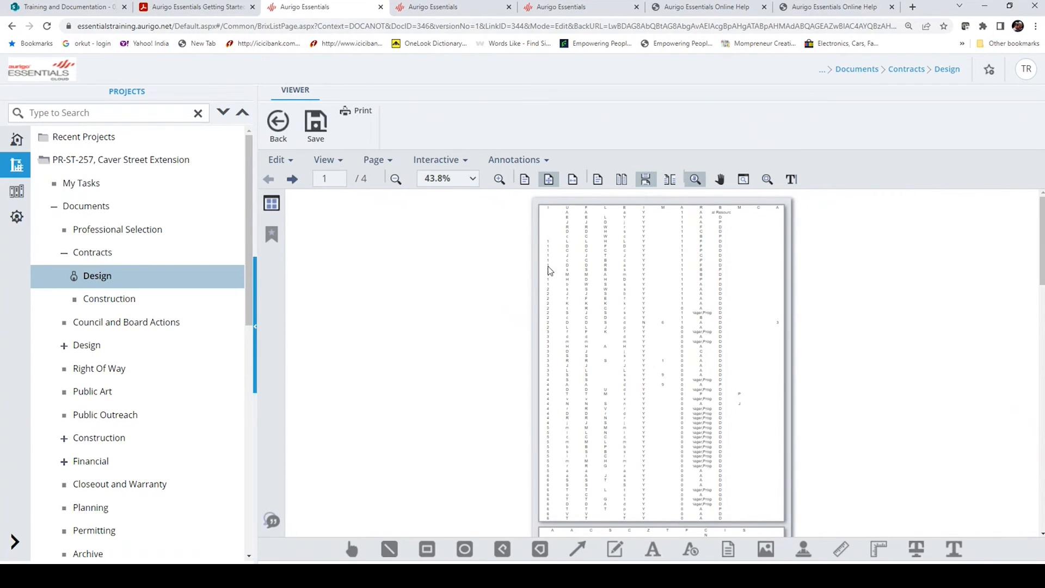
{"action": "left_click", "coordinate": [292, 162]}
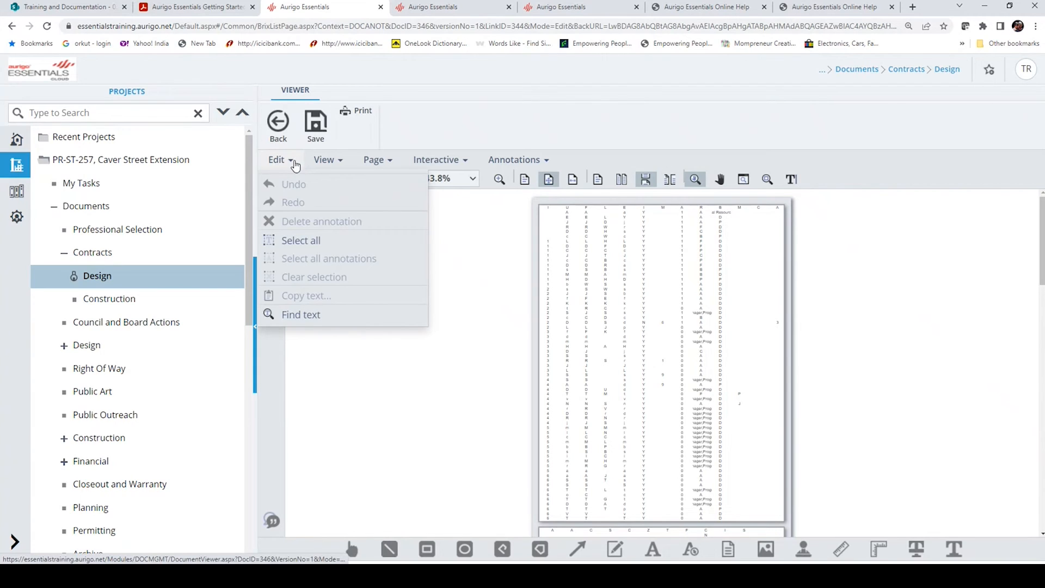
{"action": "left_click", "coordinate": [489, 294]}
{"action": "left_click", "coordinate": [465, 549]}
{"action": "mouse_move", "coordinate": [607, 322]}
{"action": "left_mouse_down"}
{"action": "mouse_move", "coordinate": [706, 354]}
{"action": "mouse_move", "coordinate": [720, 257]}
{"action": "left_mouse_up"}
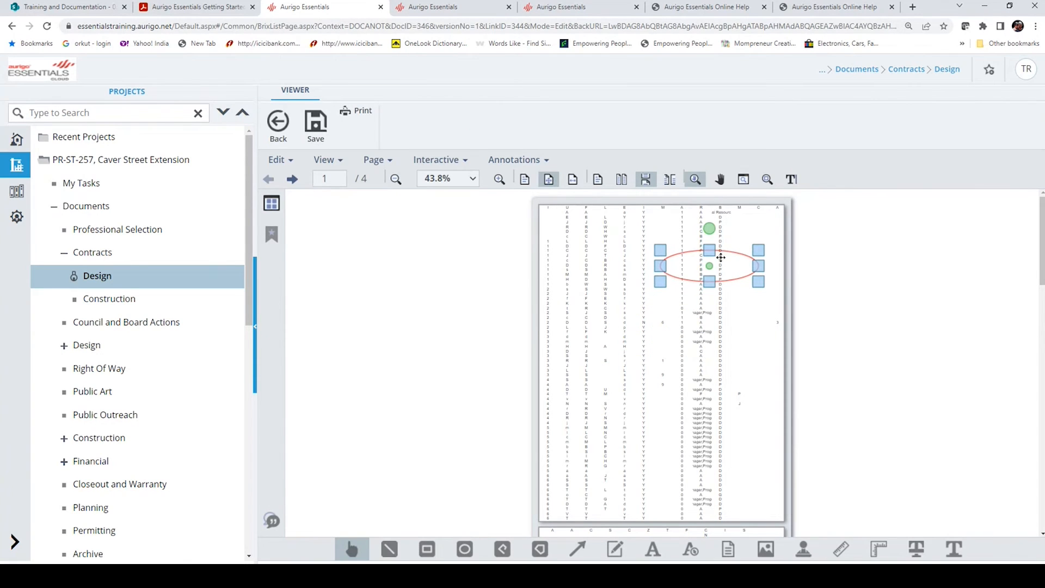
Draw a closed freehand outline around the middle text columns of page 1, below and left of the ellipse.
{"action": "left_click", "coordinate": [577, 548]}
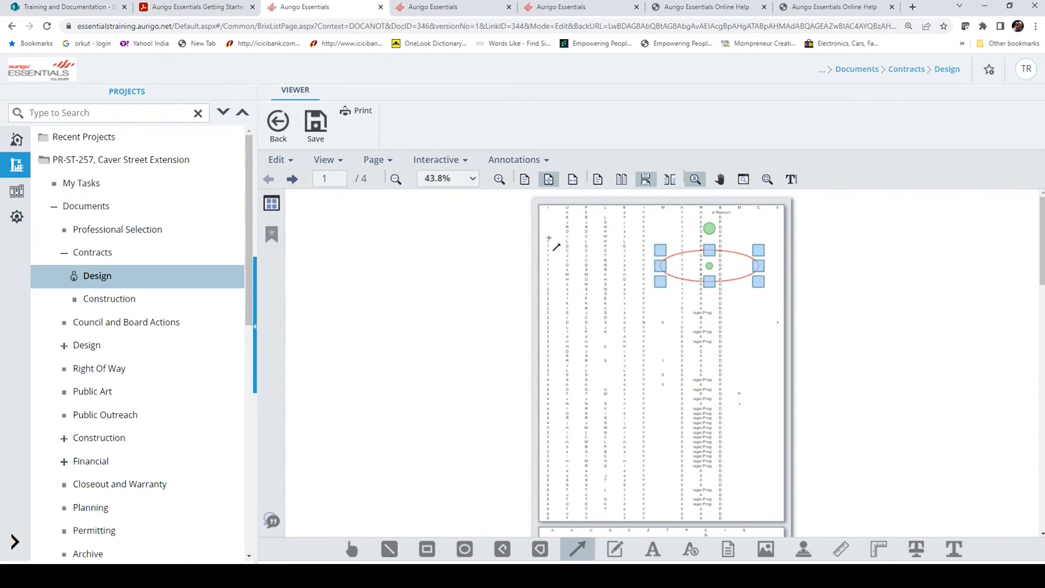
{"action": "left_click", "coordinate": [573, 238]}
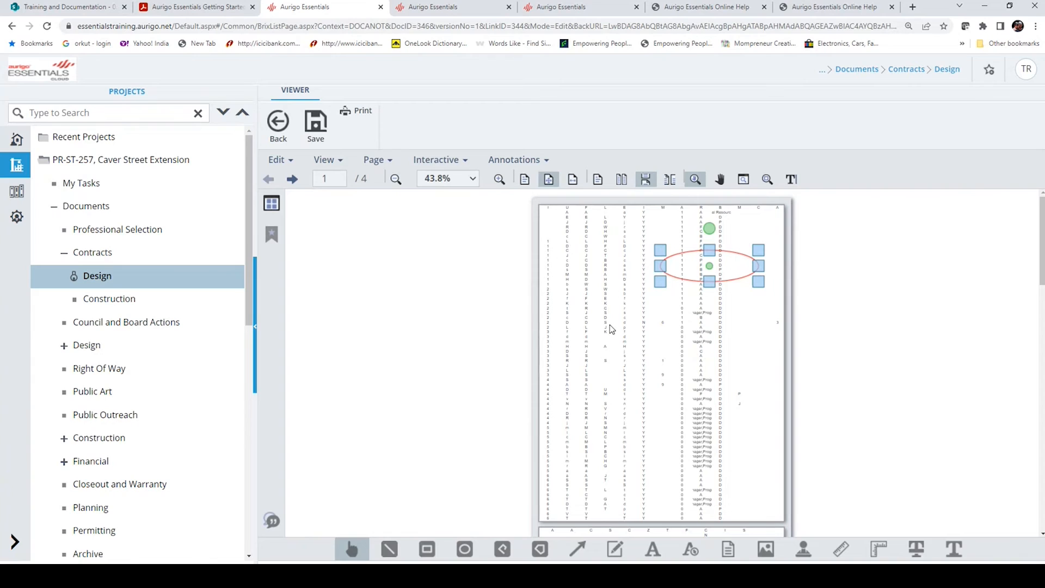
{"action": "left_click", "coordinate": [615, 548]}
{"action": "mouse_move", "coordinate": [588, 331]}
{"action": "left_mouse_down"}
{"action": "mouse_move", "coordinate": [696, 354]}
{"action": "mouse_move", "coordinate": [604, 324]}
{"action": "mouse_move", "coordinate": [593, 334]}
{"action": "left_mouse_up"}
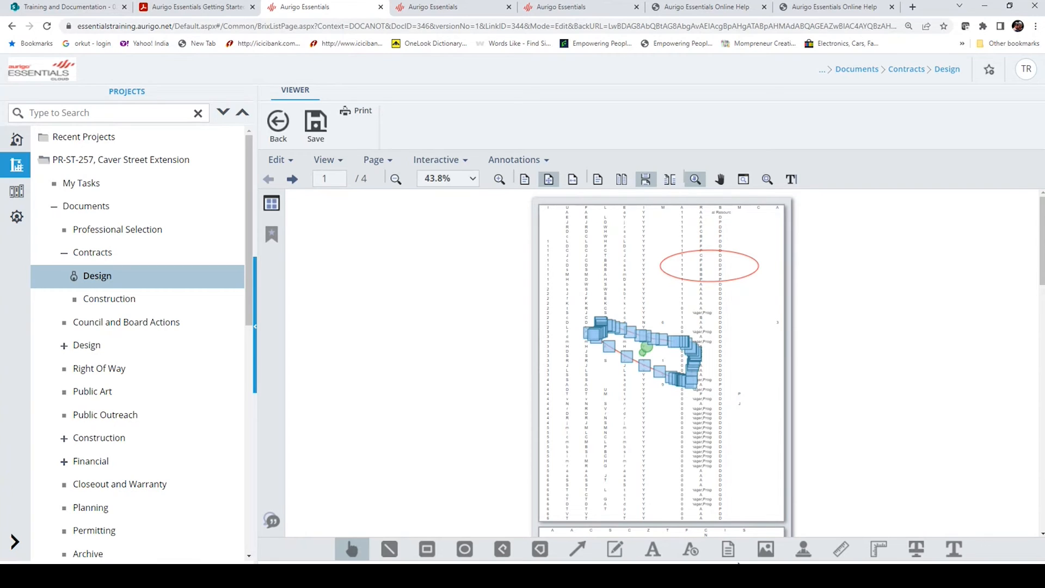
Add a text callout reading "This column is not accurate." beside the ellipse, above the freehand outline, and save the annotations.
{"action": "left_click", "coordinate": [691, 550]}
{"action": "left_click_drag", "start_coordinate": [607, 269], "coordinate": [652, 296]}
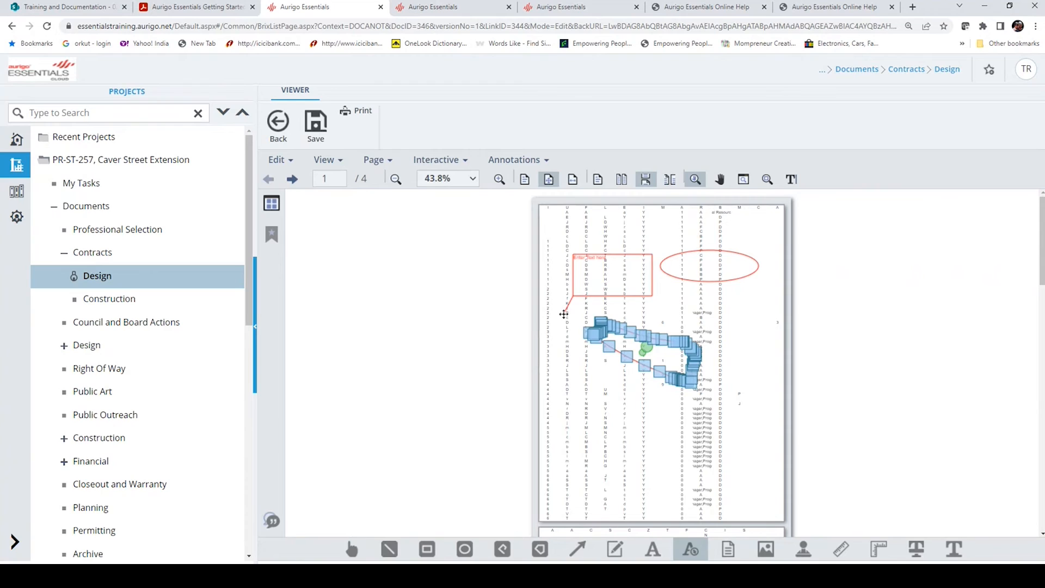
{"action": "left_click", "coordinate": [564, 314]}
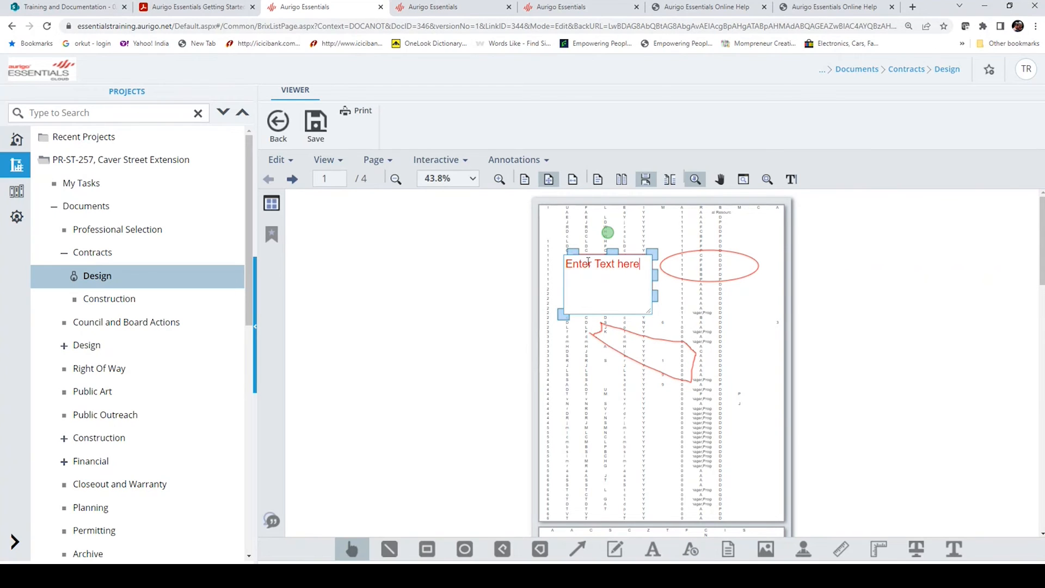
{"action": "left_click_drag", "start_coordinate": [641, 264], "coordinate": [550, 274]}
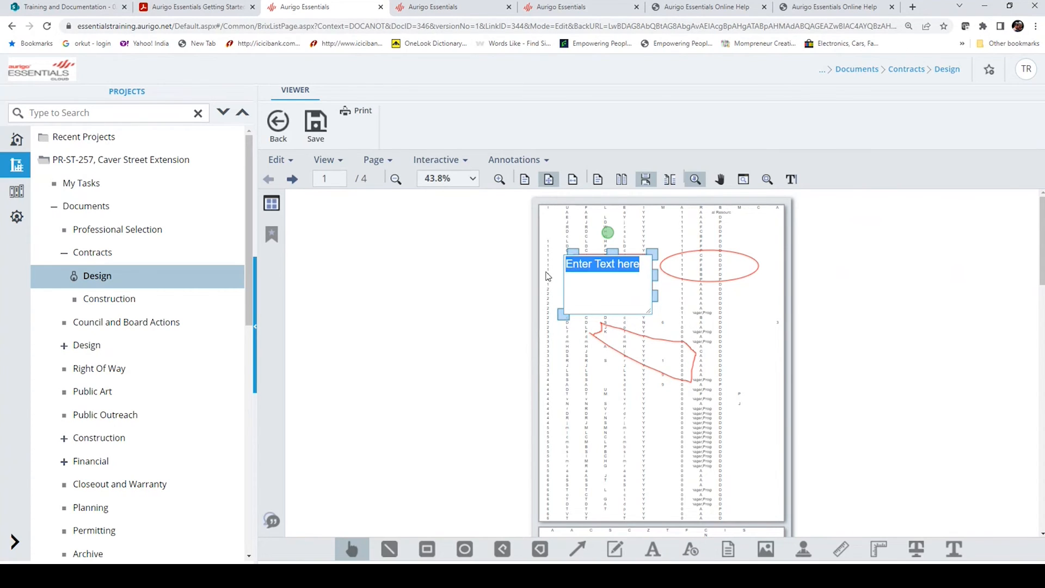
{"action": "type", "text": "This colum"}
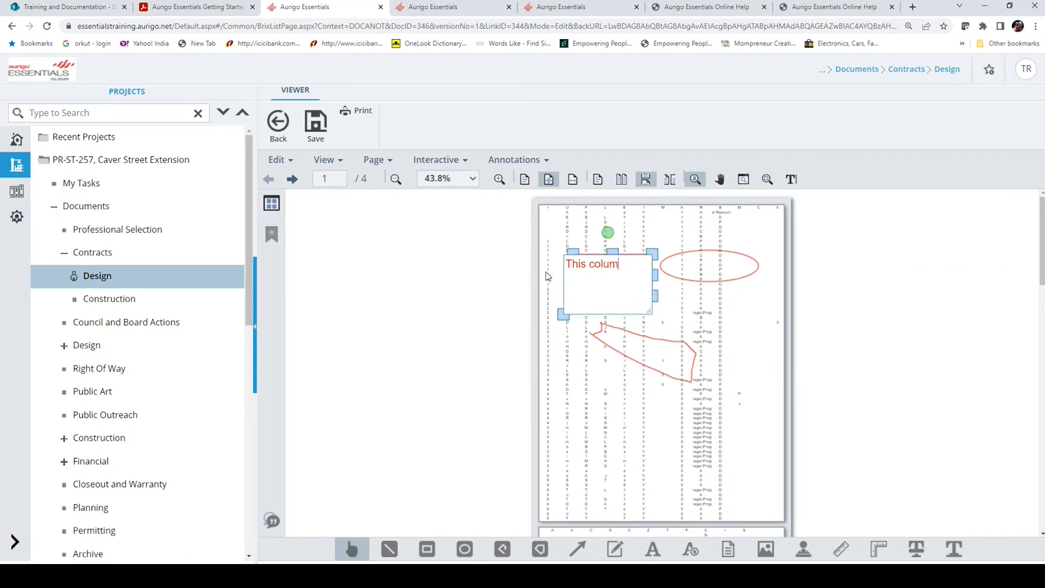
{"action": "type", "text": "n is not accurate."}
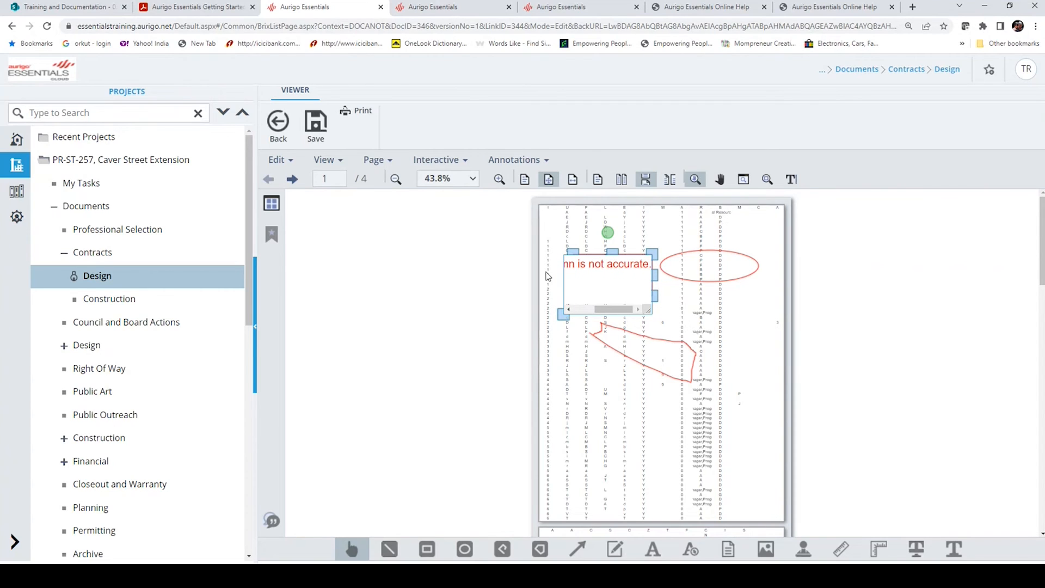
{"action": "left_click", "coordinate": [853, 305]}
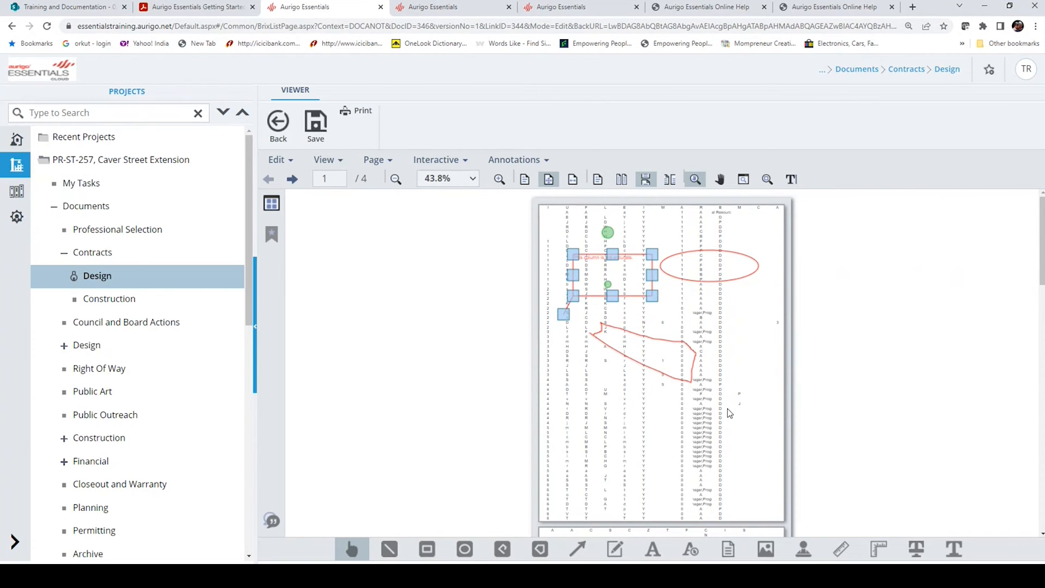
{"action": "left_click", "coordinate": [315, 124]}
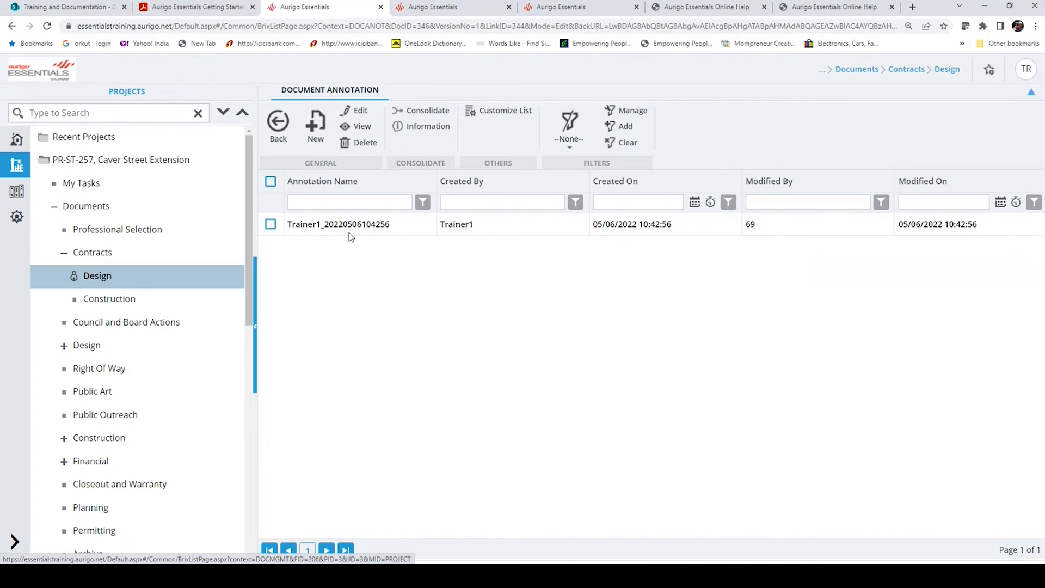
View the saved annotation record of the Import_Log (13) document in the viewer and return to the Design folder's document list.
{"action": "left_click", "coordinate": [382, 230]}
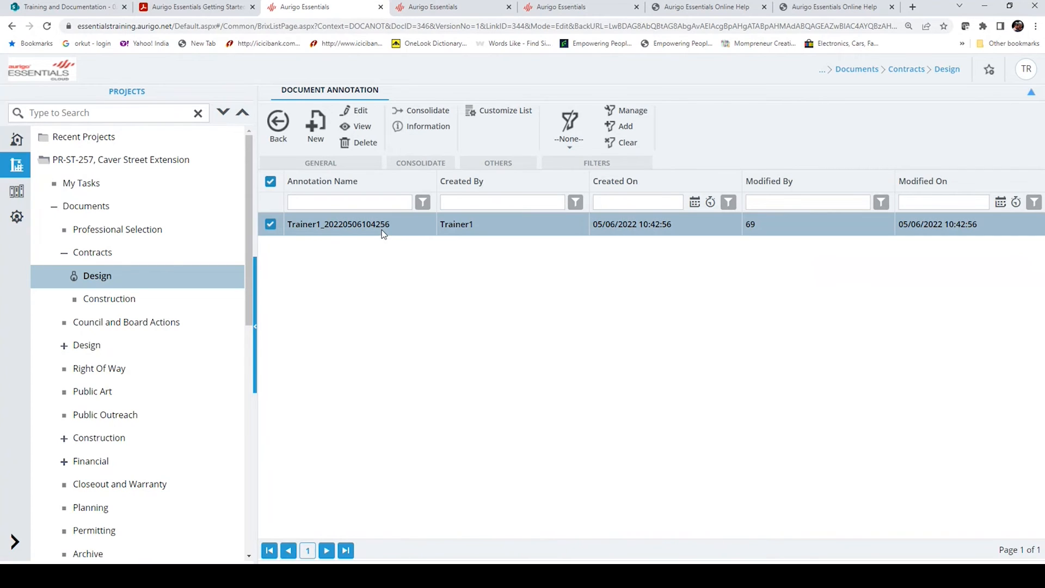
{"action": "left_click", "coordinate": [355, 125]}
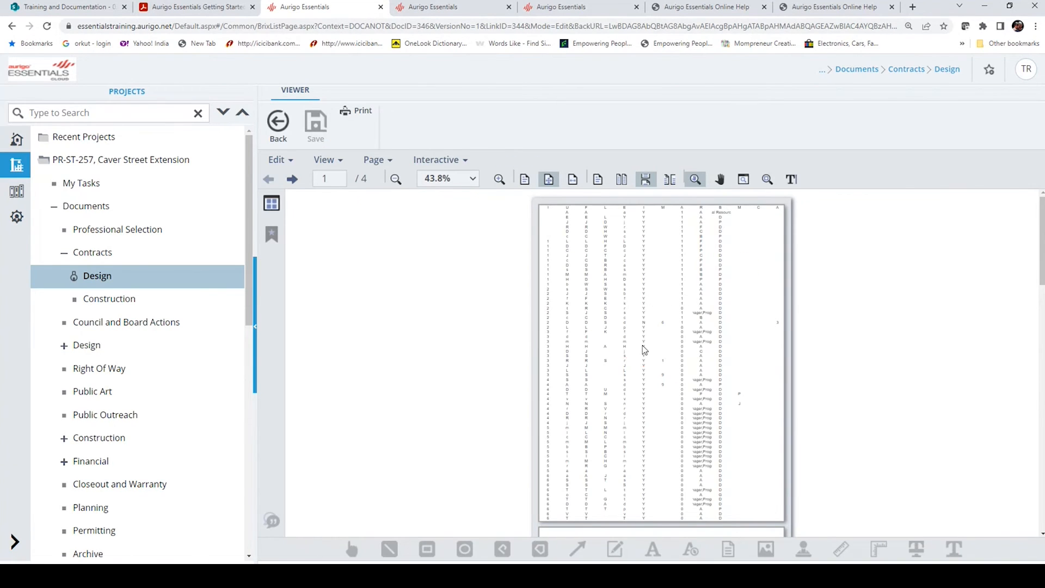
{"action": "left_click", "coordinate": [282, 122]}
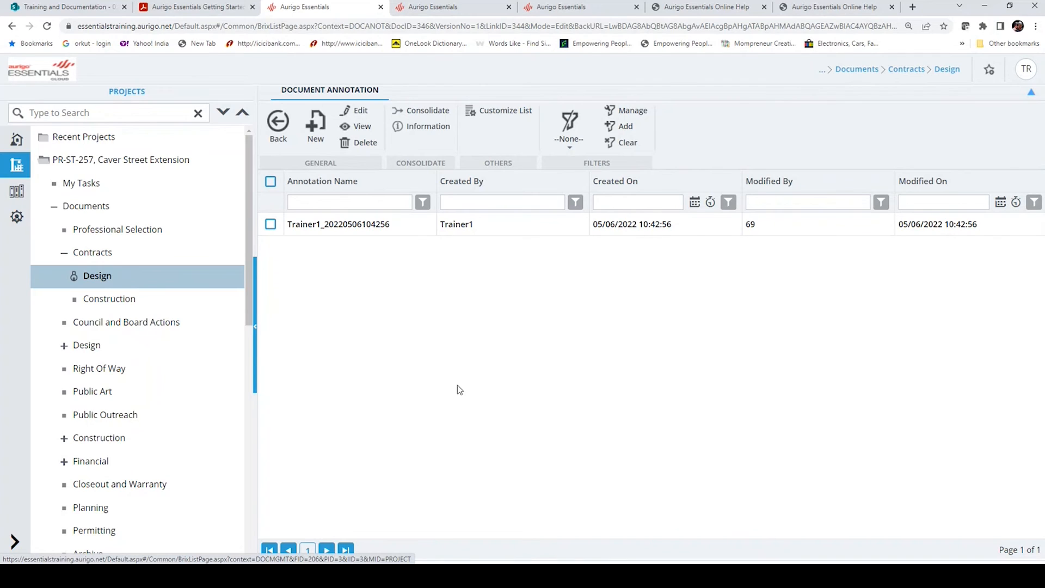
{"action": "left_click", "coordinate": [278, 125]}
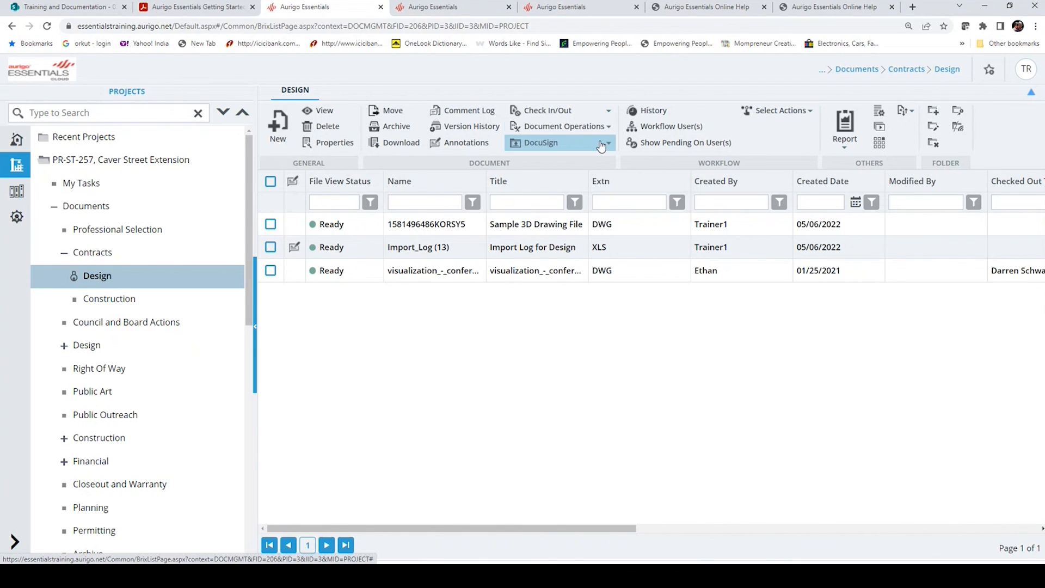
Review the Mark Offline and Mark Online document operations and the New Folder form, and cancel without creating a folder.
{"action": "left_click", "coordinate": [585, 129]}
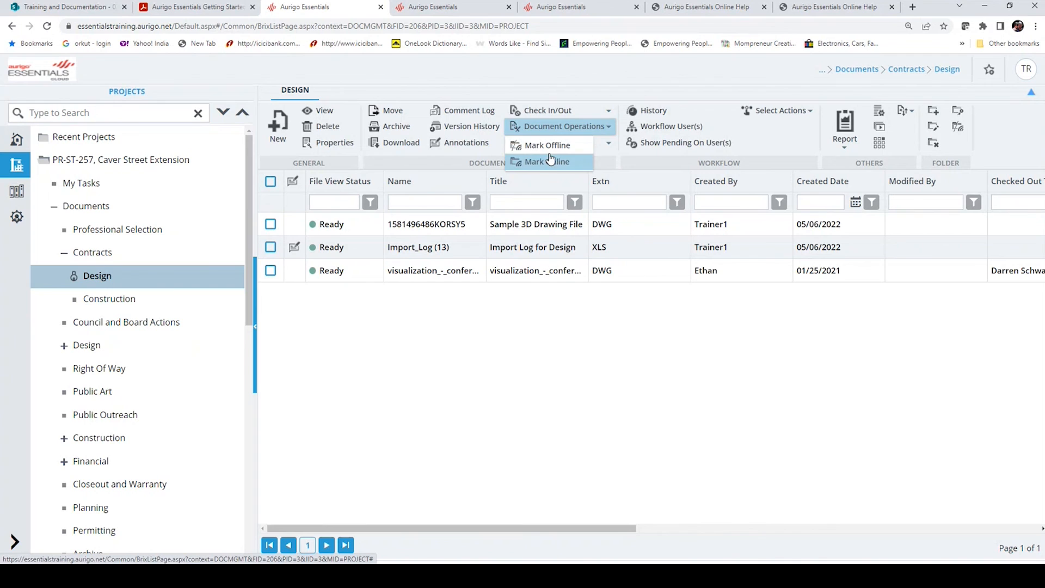
{"action": "left_click", "coordinate": [548, 334]}
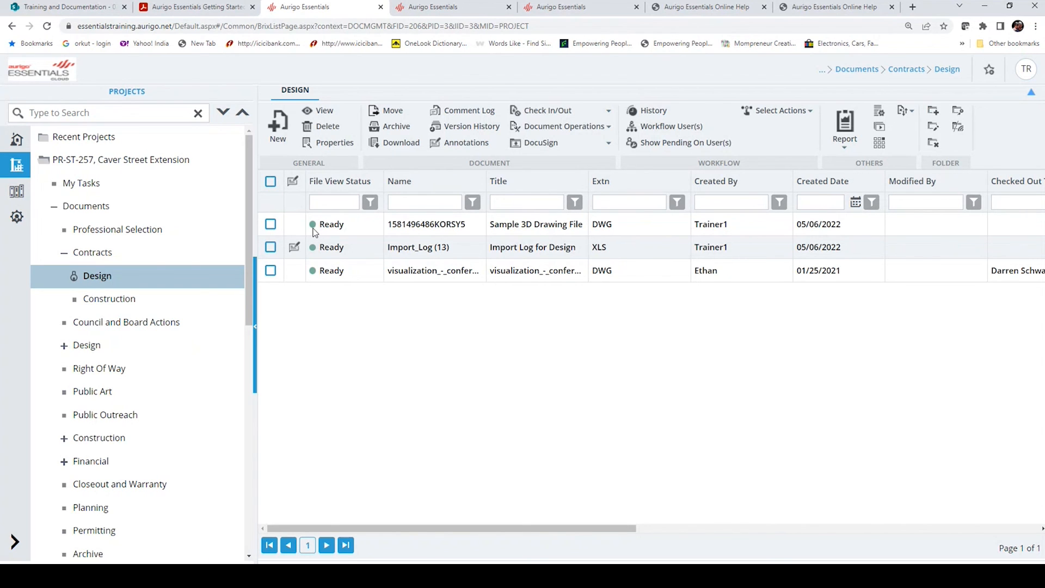
{"action": "left_click", "coordinate": [933, 111]}
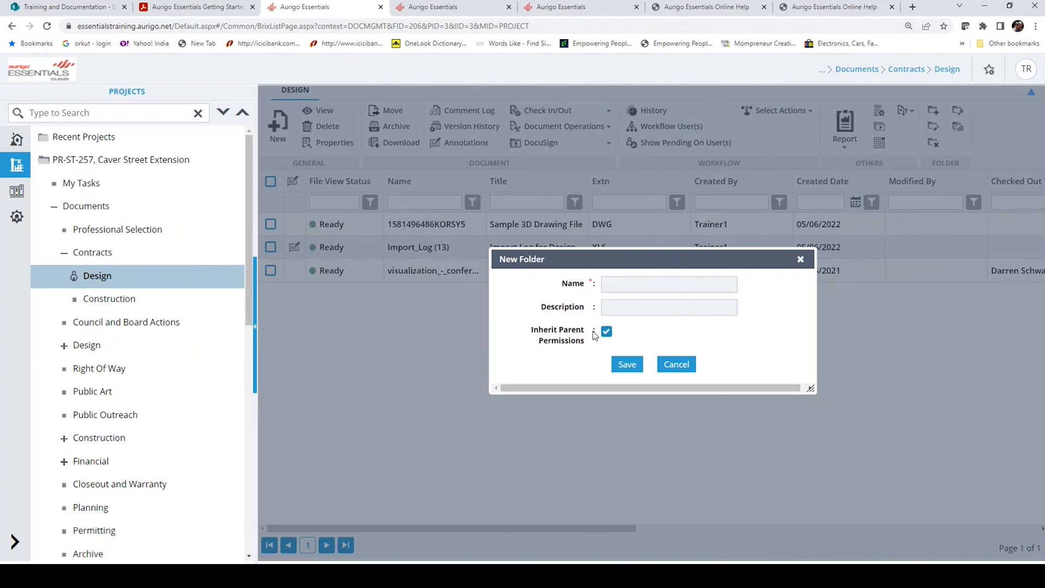
{"action": "left_click", "coordinate": [677, 367]}
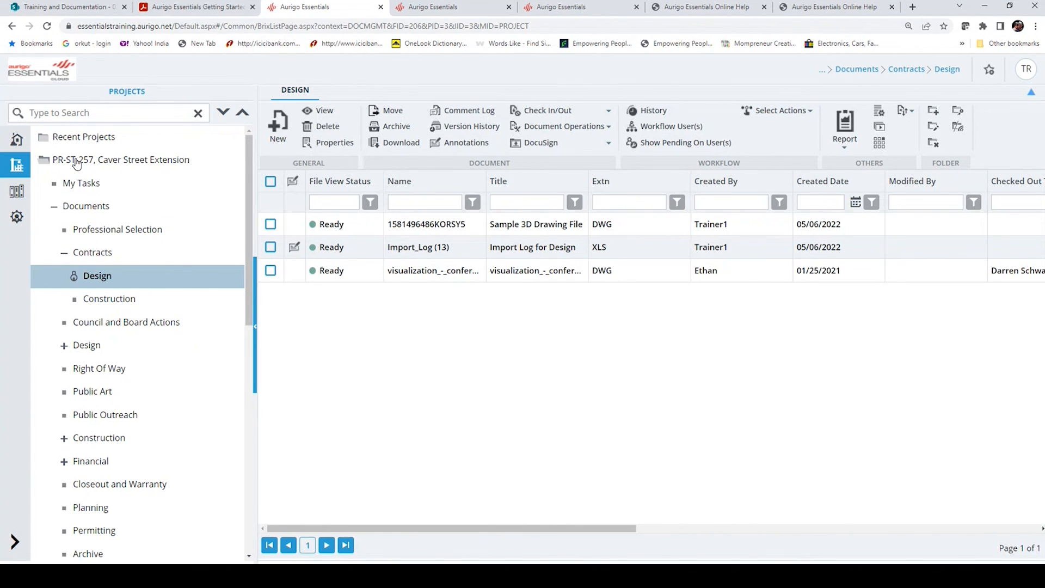
Collapse the project's Documents tree and open Document Search to examine its Documents and Attachments search options.
{"action": "left_click", "coordinate": [19, 141]}
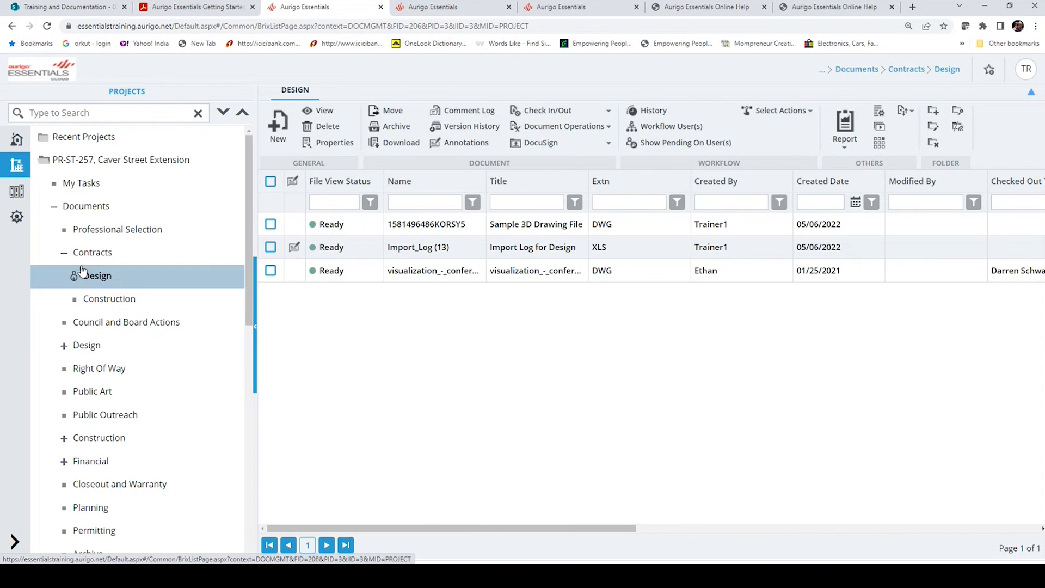
{"action": "left_click", "coordinate": [52, 210]}
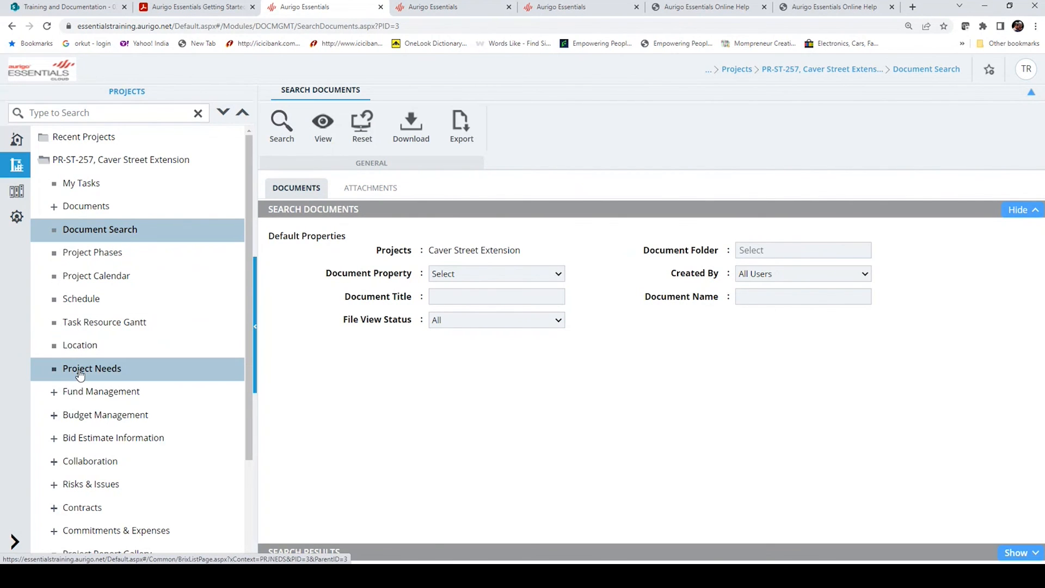
{"action": "left_click", "coordinate": [381, 189]}
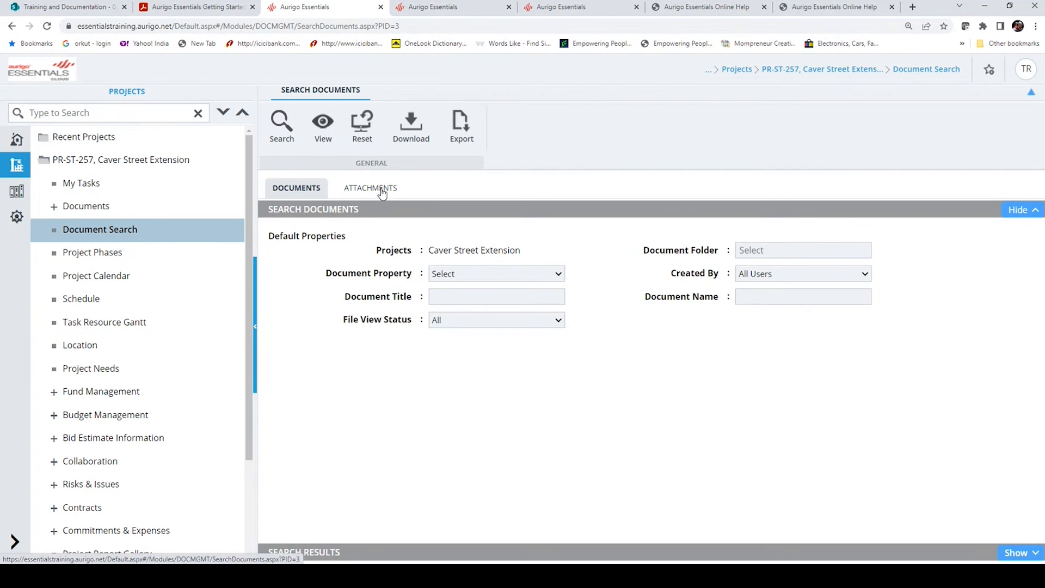
{"action": "left_click", "coordinate": [313, 197]}
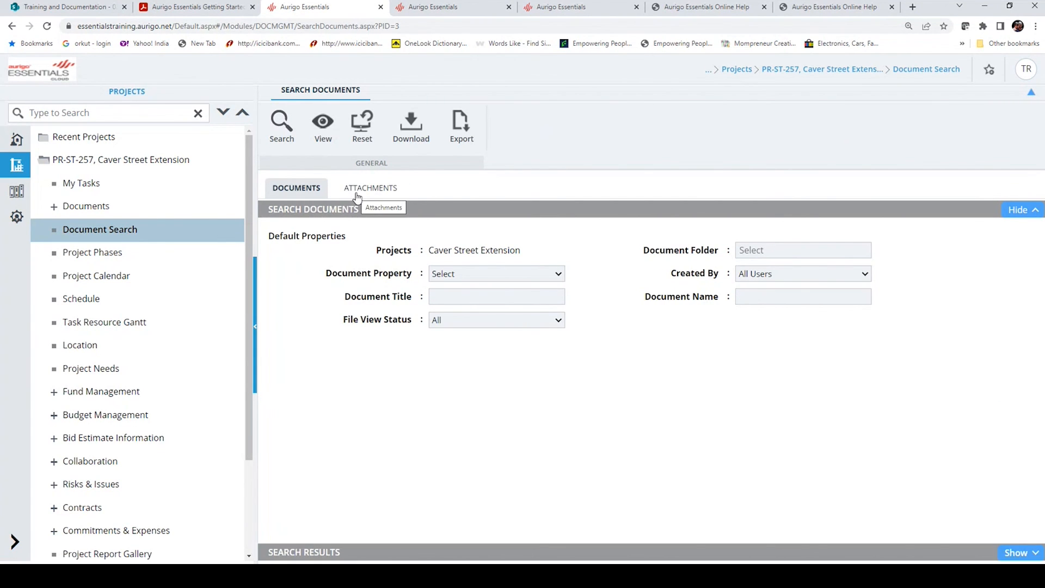